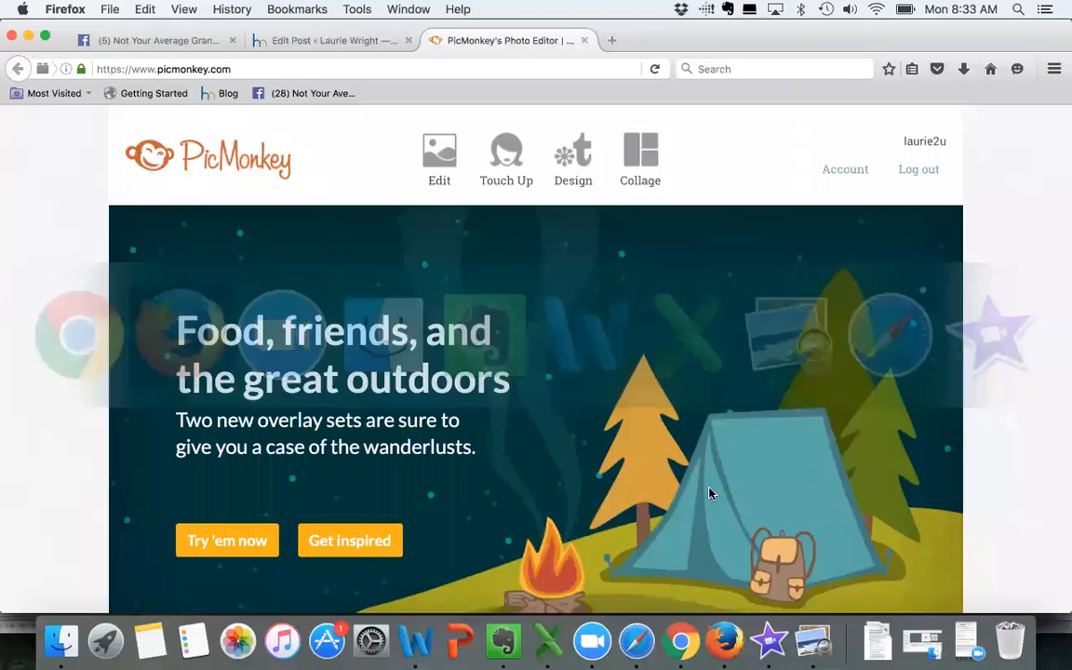
{"action": "key", "text": "super+Tab"}
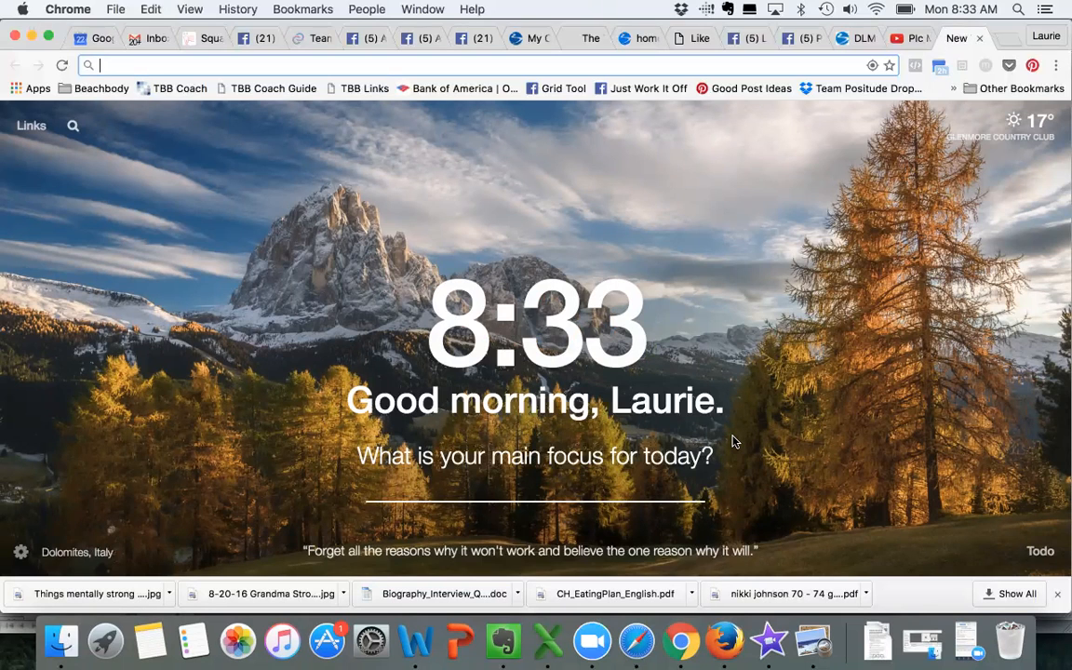
{"action": "key", "text": "super+Tab"}
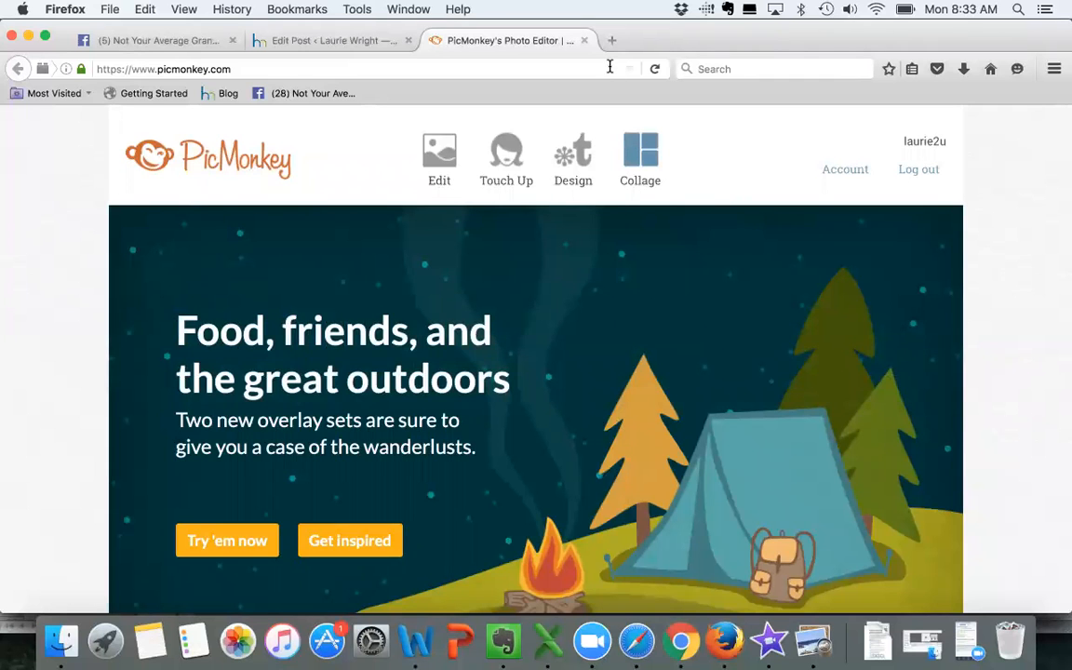
{"action": "key", "text": "super+Tab"}
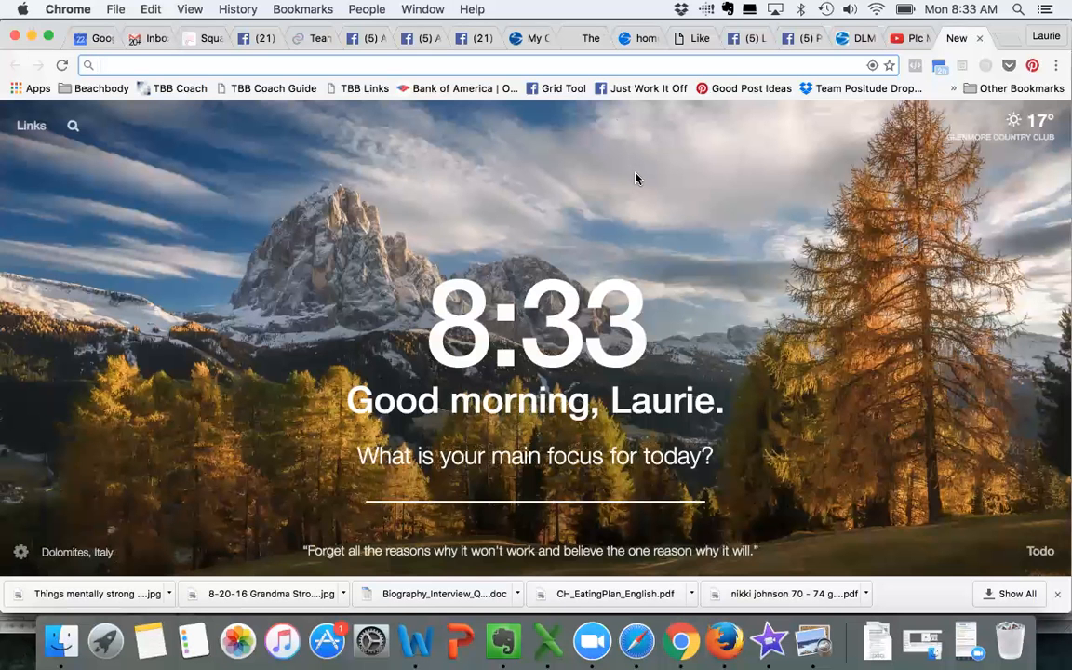
{"action": "key", "text": "super+Tab"}
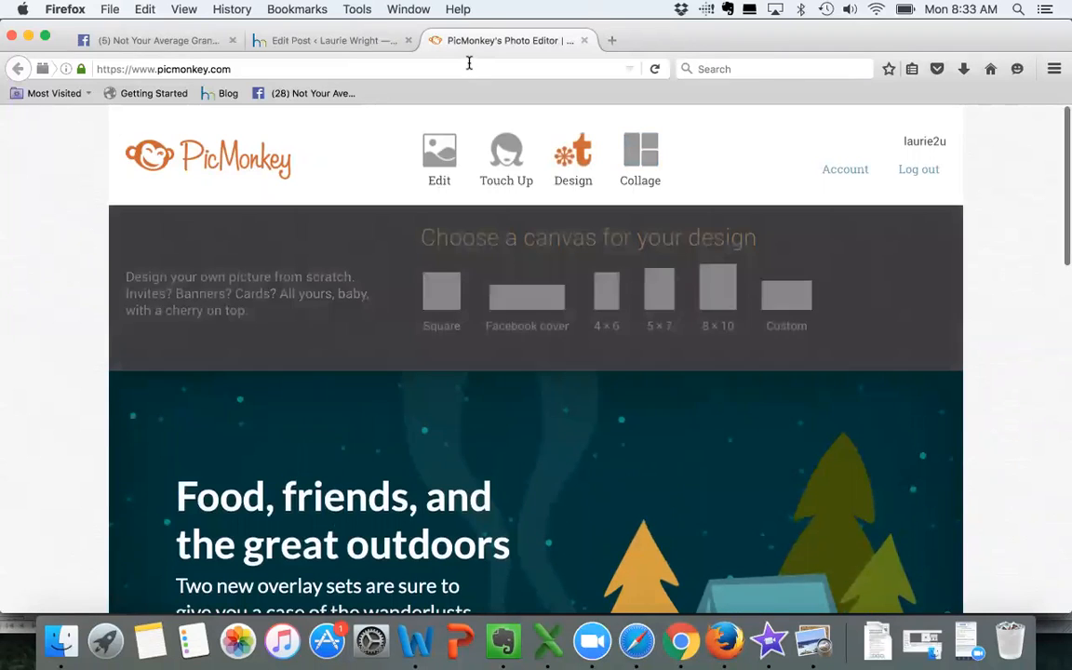
Start a new blank square design canvas in PicMonkey and apply white (ffffff) as its canvas color.
{"action": "left_click", "coordinate": [469, 68]}
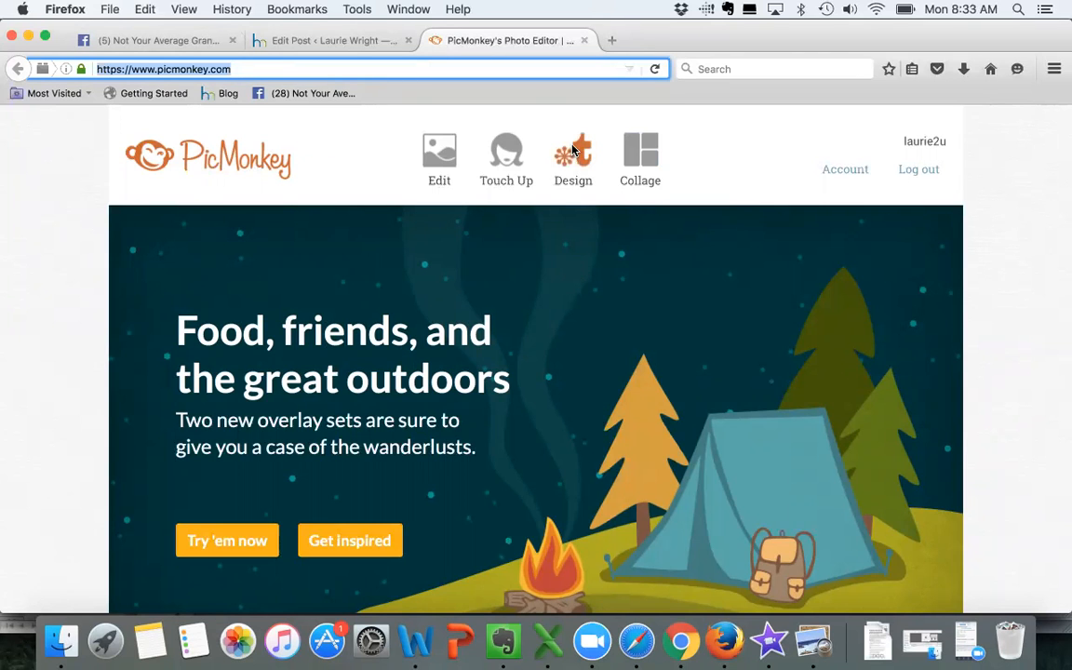
{"action": "mouse_move", "coordinate": [572, 160]}
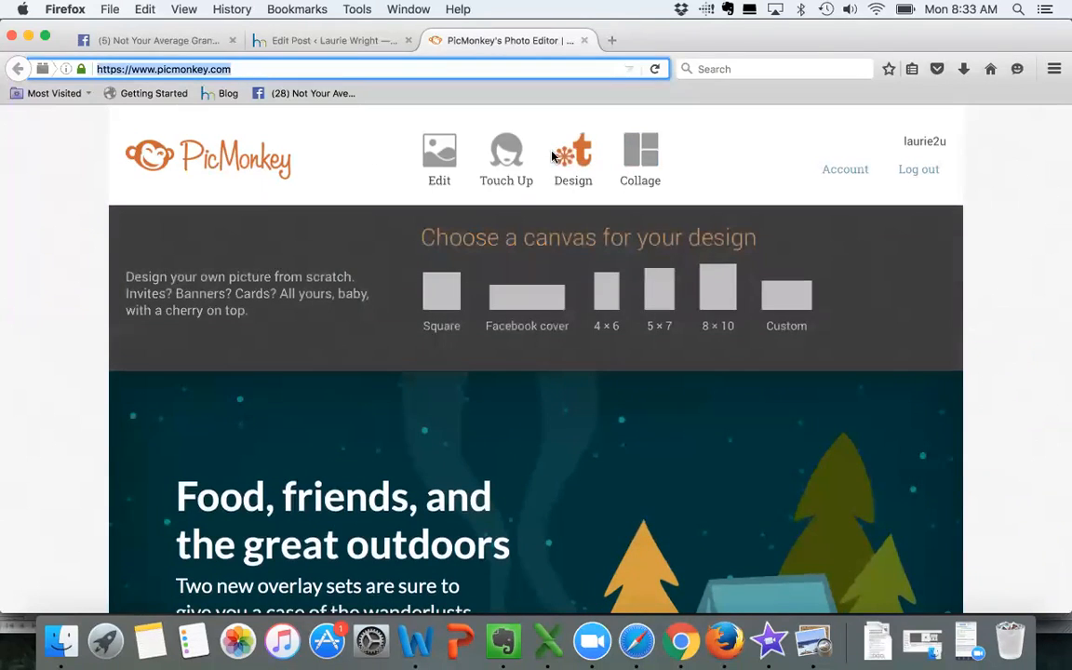
{"action": "mouse_move", "coordinate": [430, 162]}
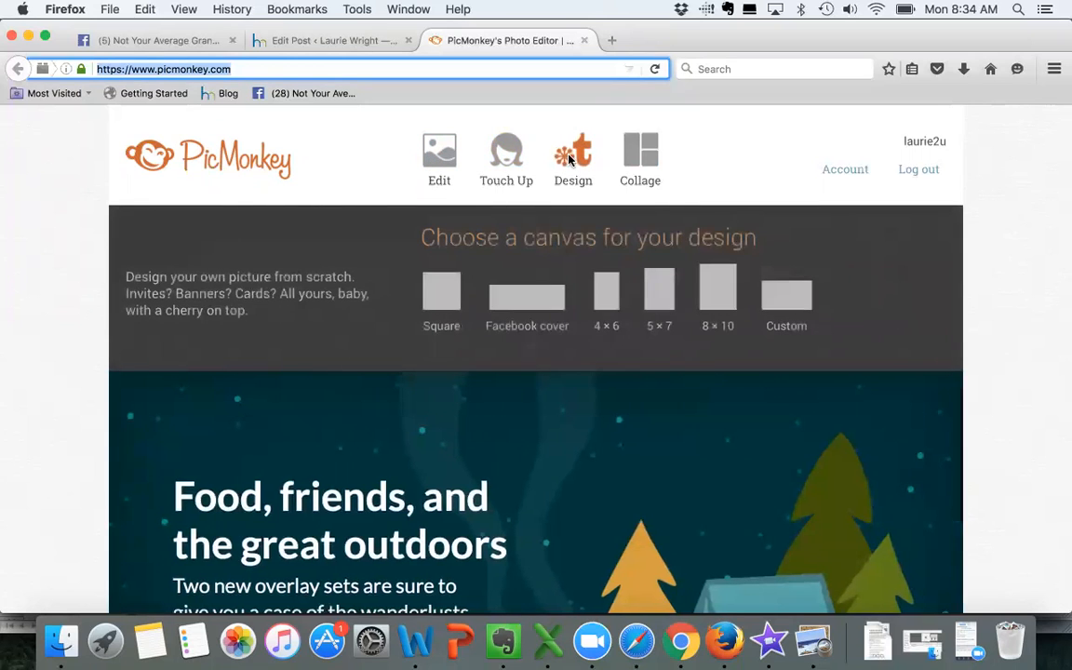
{"action": "mouse_move", "coordinate": [633, 157]}
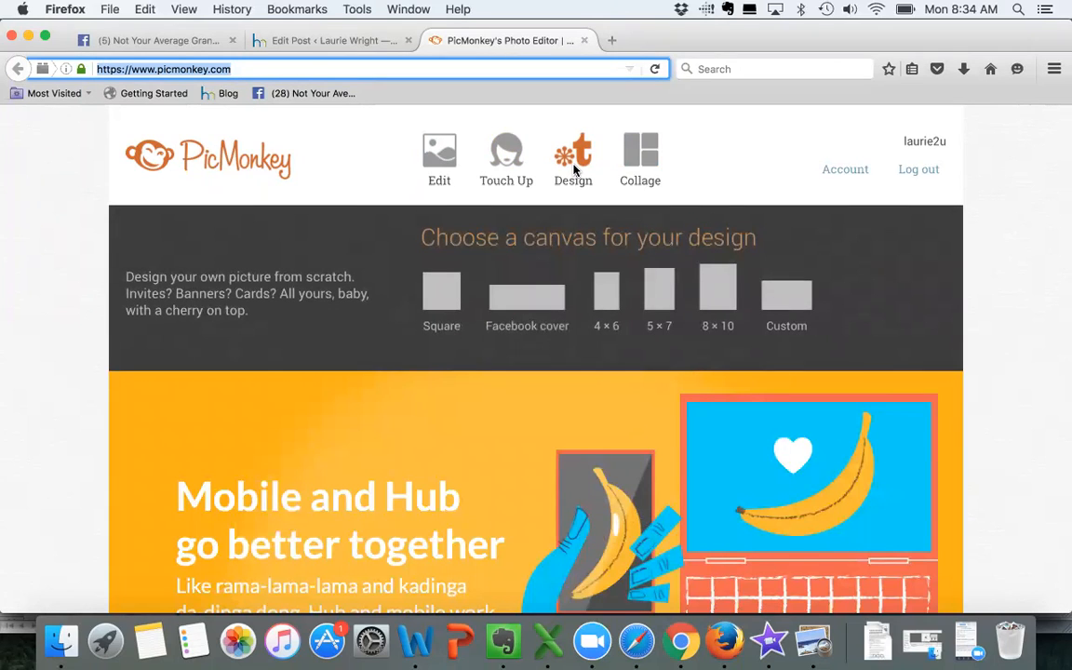
{"action": "left_click", "coordinate": [574, 171]}
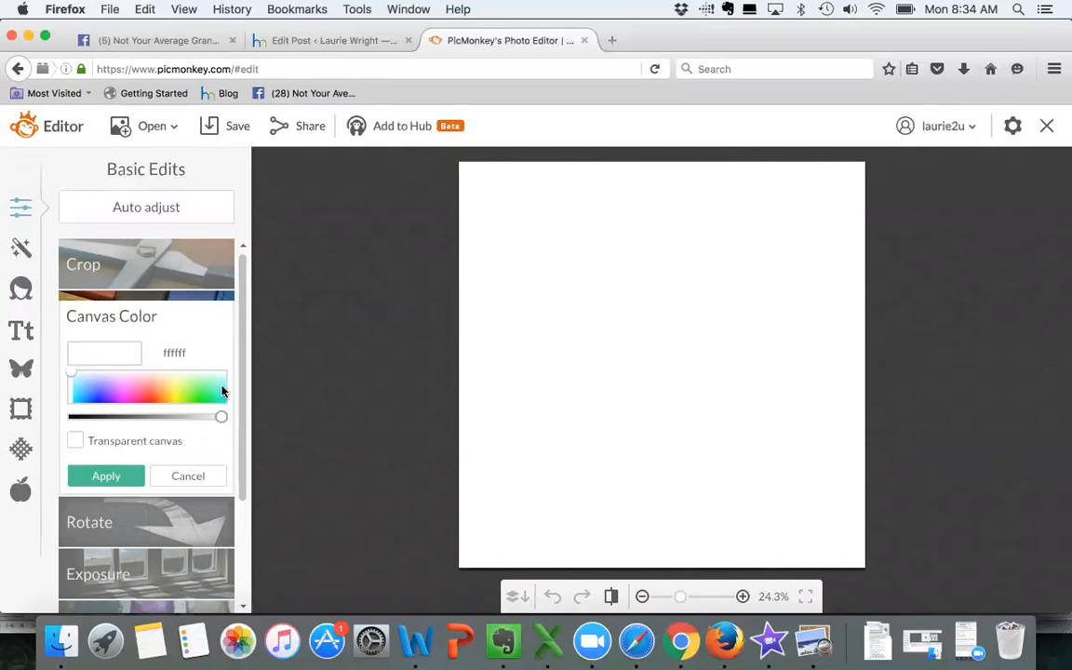
{"action": "left_click", "coordinate": [105, 477]}
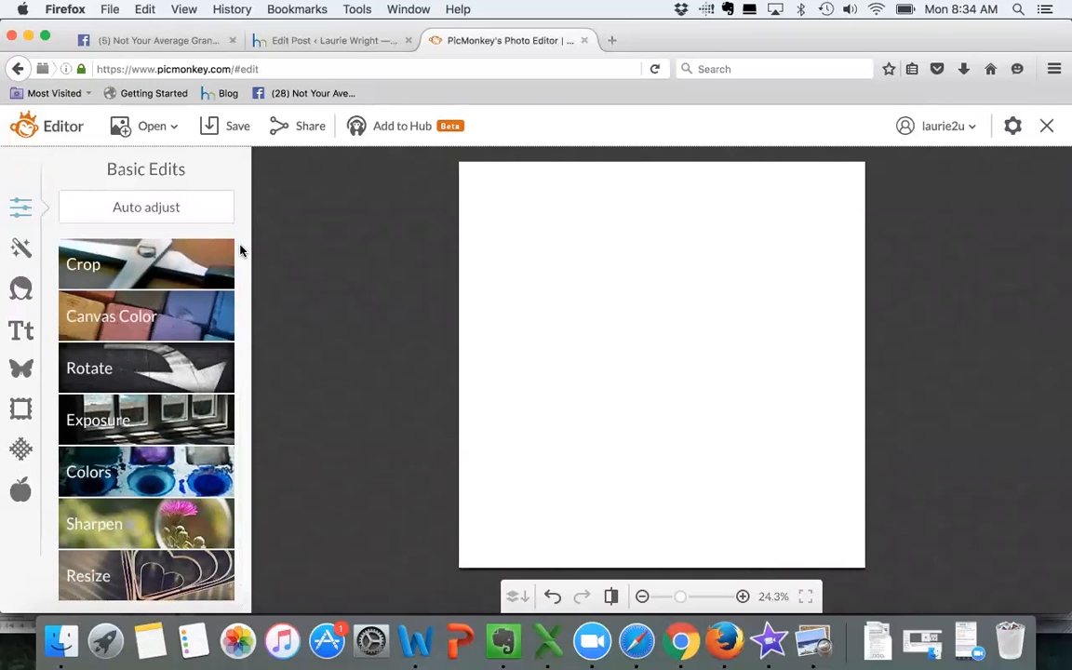
Change the canvas color to pale yellow (f9ffa6) and apply it.
{"action": "left_click", "coordinate": [156, 296]}
{"action": "left_click", "coordinate": [177, 386]}
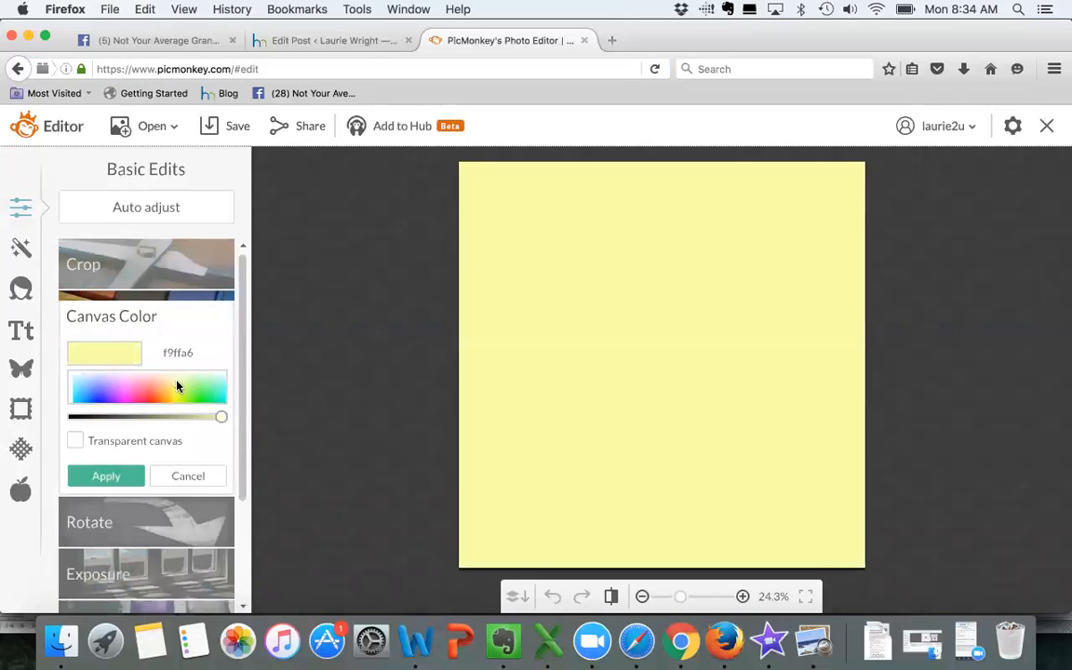
{"action": "left_click", "coordinate": [107, 475]}
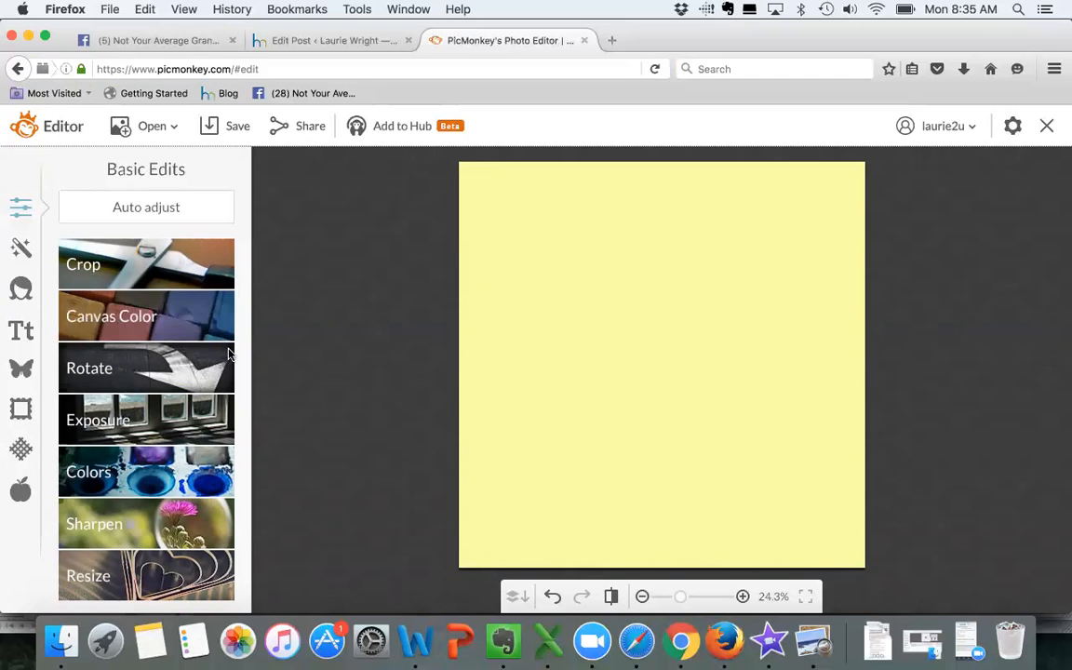
Resize the square canvas to 3000 x 3000 with its proportions kept.
{"action": "left_click", "coordinate": [156, 578]}
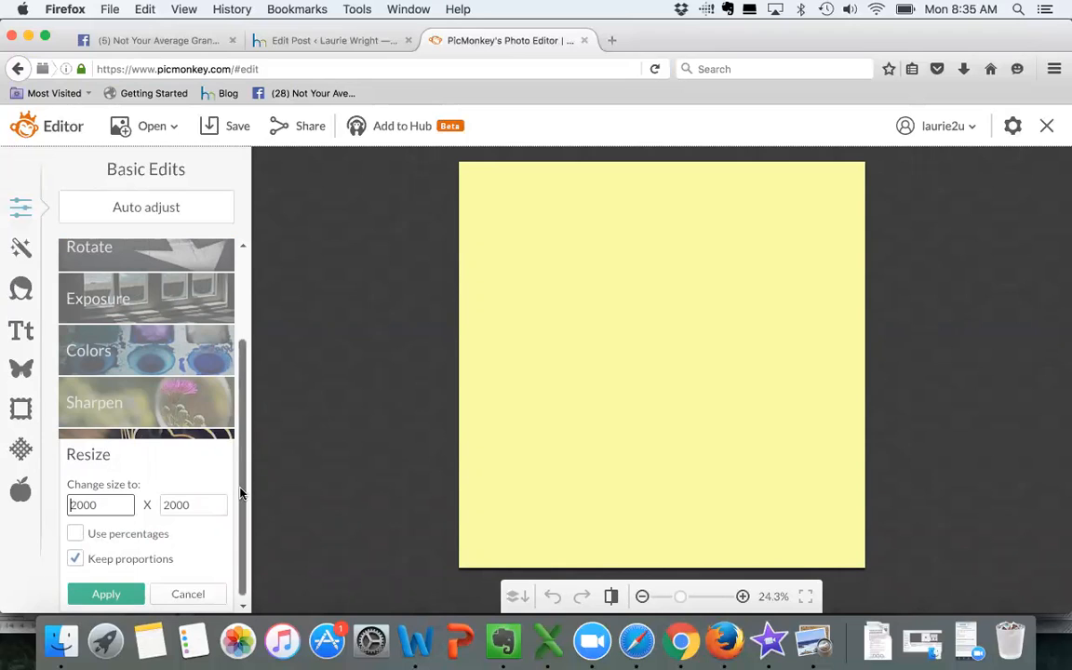
{"action": "scroll", "coordinate": [228, 465], "scroll_direction": "down", "scroll_amount": 1}
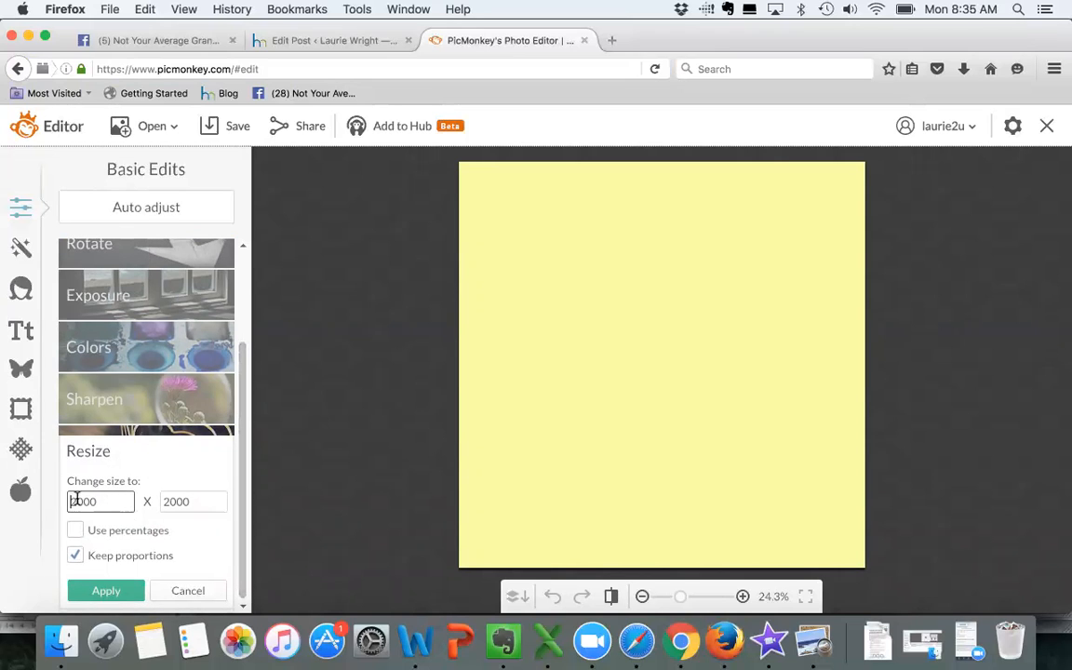
{"action": "type", "text": "3"}
{"action": "left_click", "coordinate": [113, 596]}
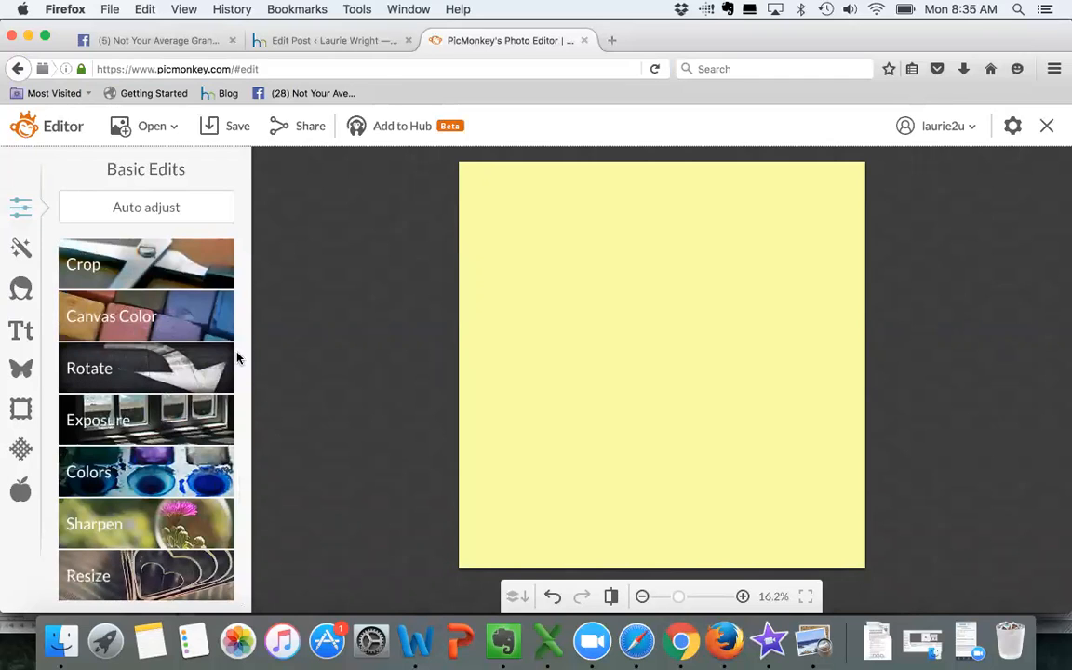
Resize the canvas to 3000 x 2000 with the keep-proportions option turned off.
{"action": "left_click", "coordinate": [180, 573]}
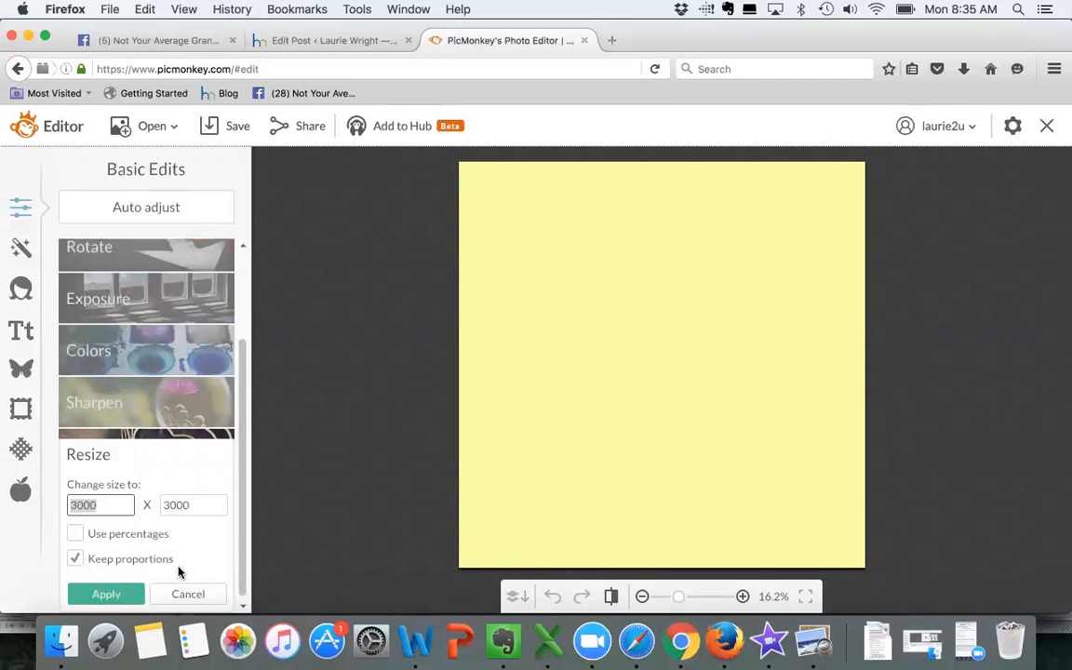
{"action": "left_click", "coordinate": [73, 560]}
{"action": "left_click", "coordinate": [165, 504]}
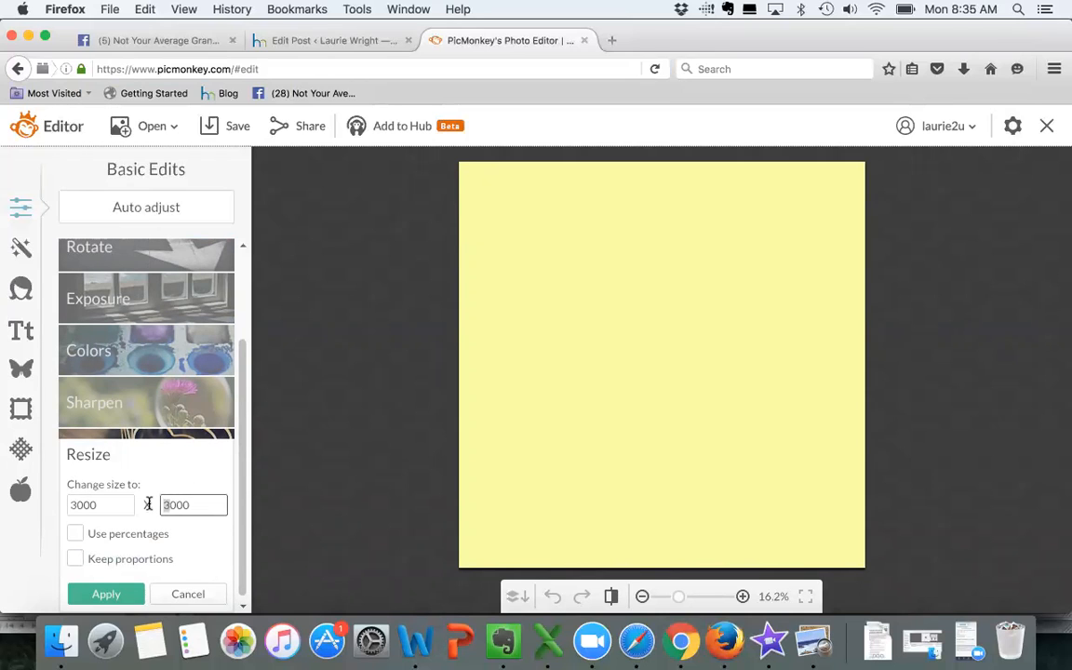
{"action": "key", "text": "Delete"}
{"action": "type", "text": "2"}
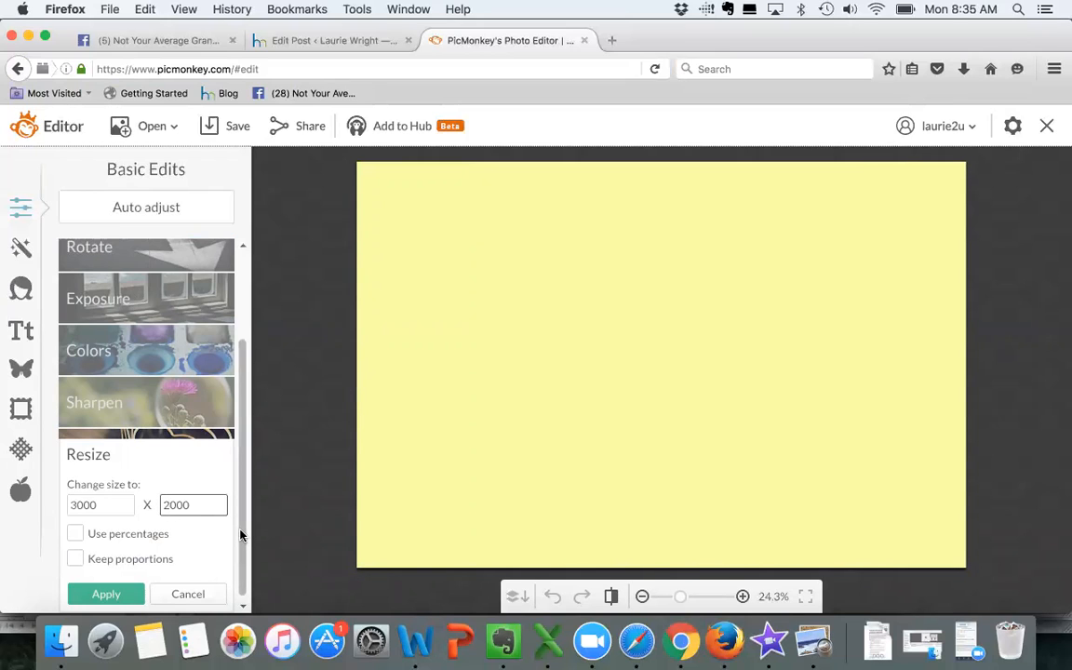
{"action": "left_click", "coordinate": [105, 594]}
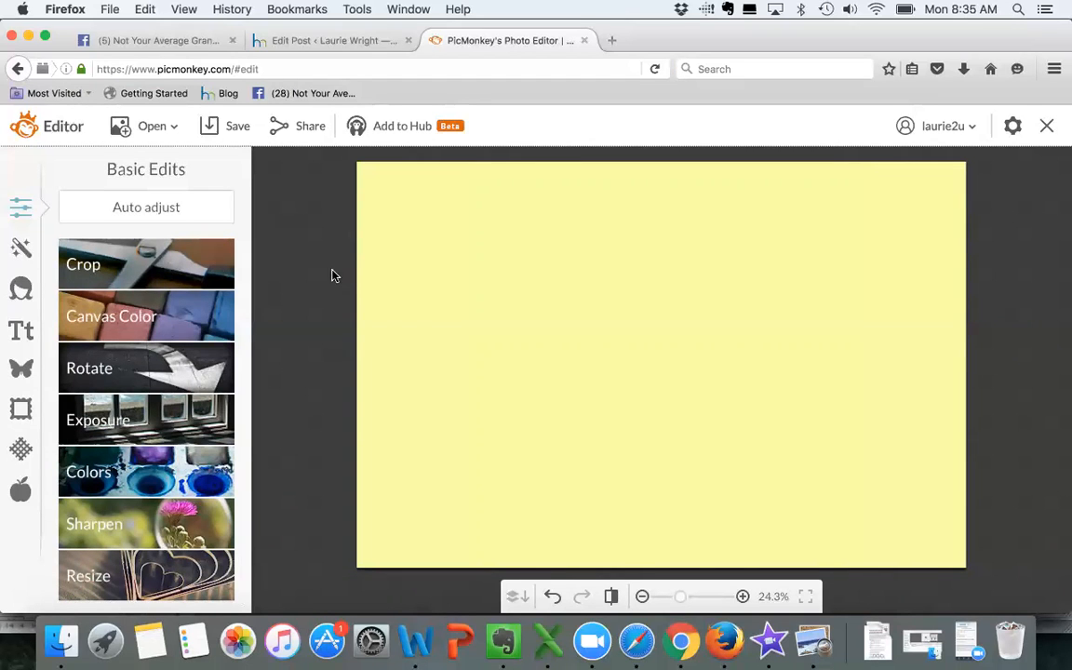
Switch to Chrome and search Google Images for "background pictures".
{"action": "key", "text": "super+Tab"}
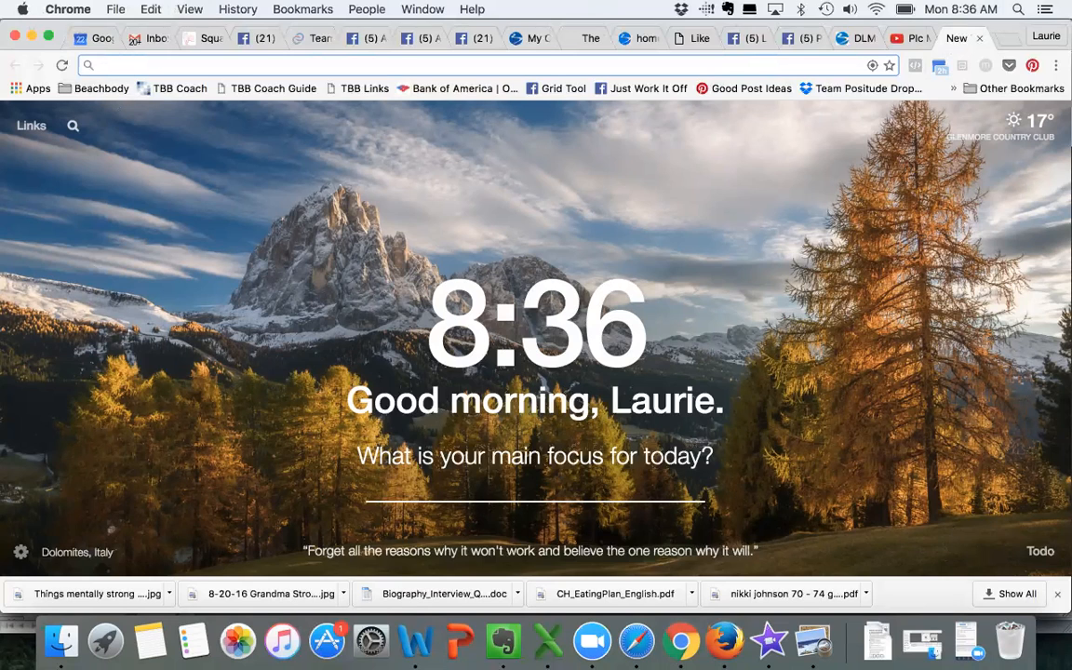
{"action": "type", "text": "background"}
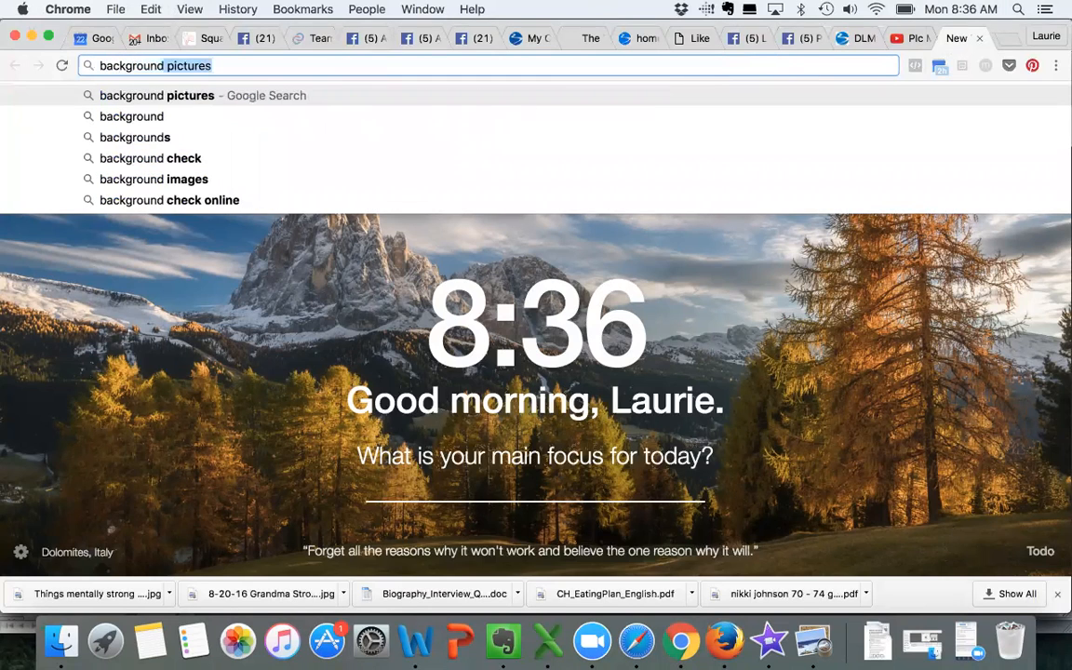
{"action": "key", "text": "Return"}
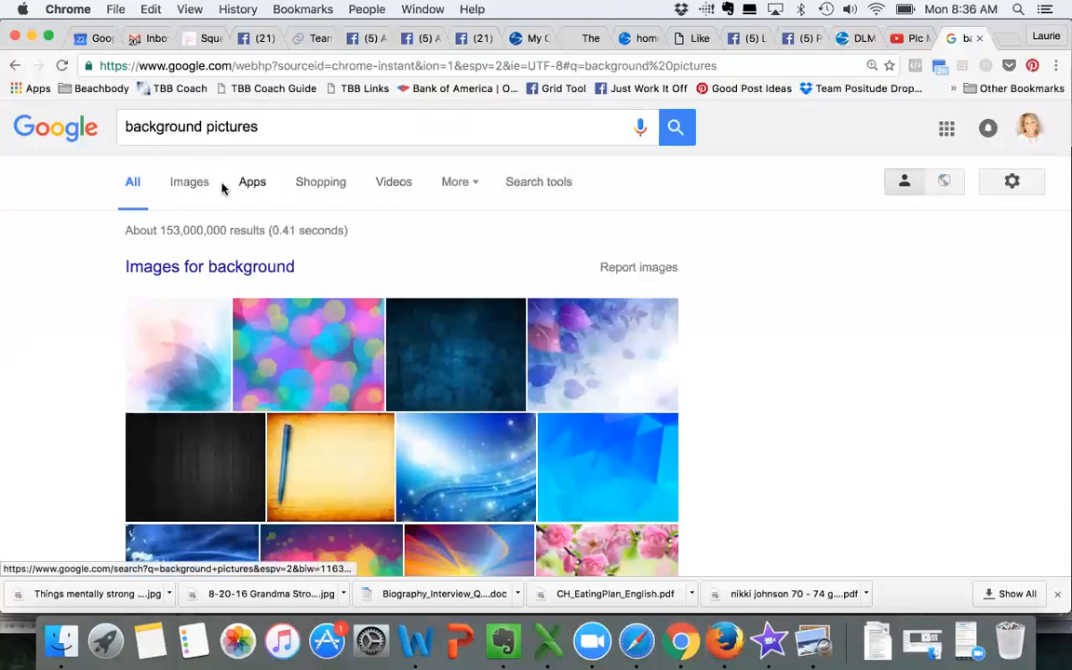
{"action": "left_click", "coordinate": [188, 186]}
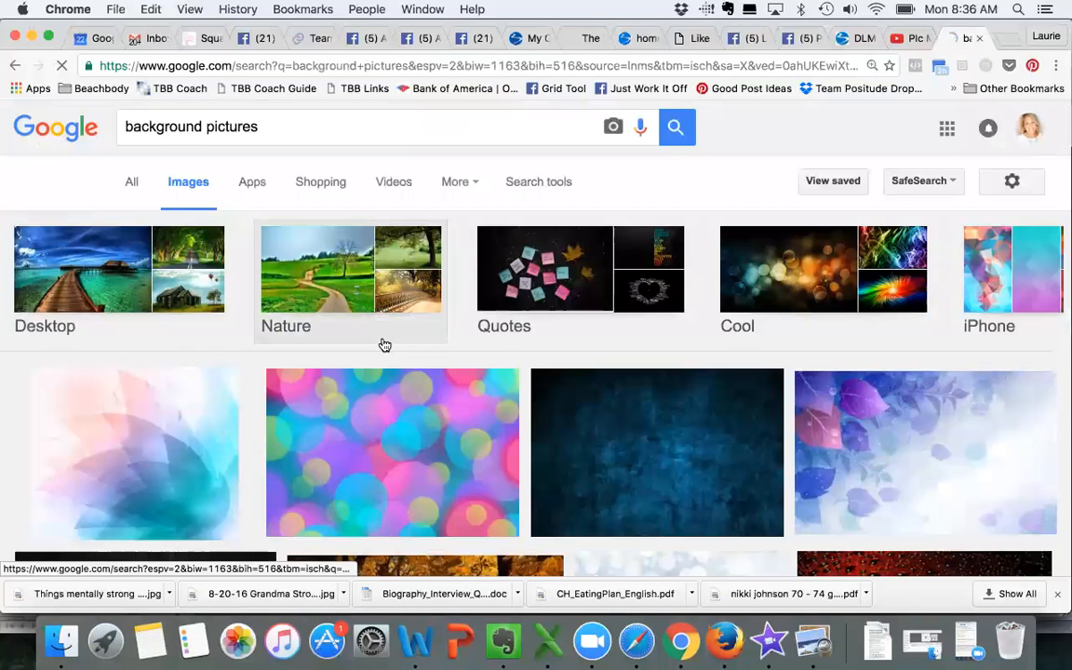
Find the beige vintage paper background from intrawallpaper.com among the image results and open its preview.
{"action": "left_click", "coordinate": [384, 345]}
{"action": "scroll", "coordinate": [384, 345], "scroll_direction": "down", "scroll_amount": 1}
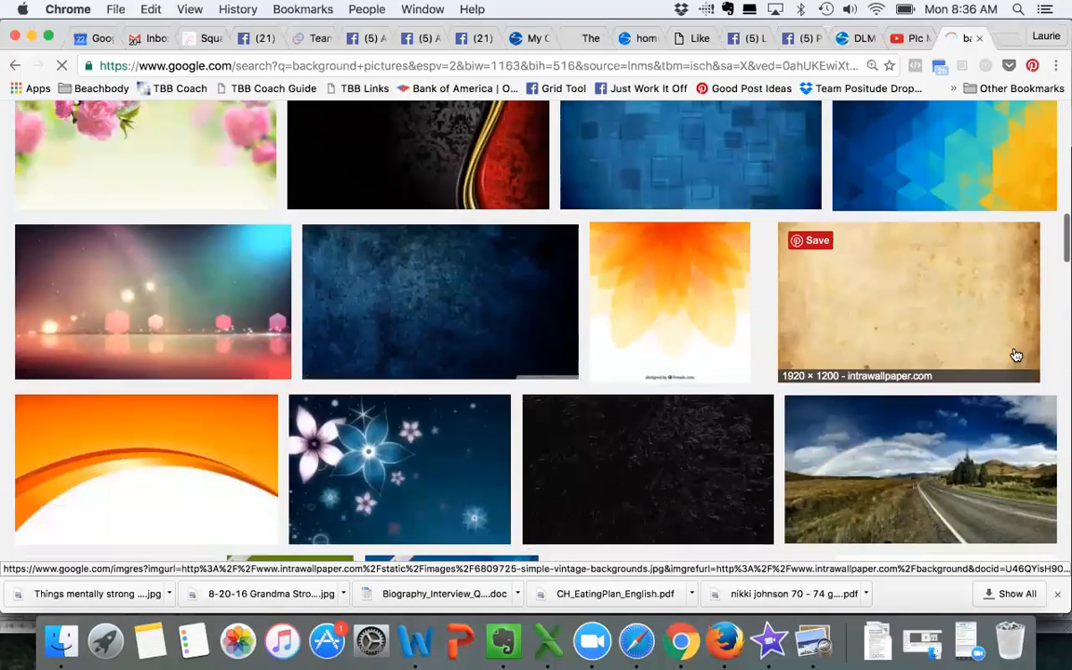
{"action": "left_click", "coordinate": [930, 308]}
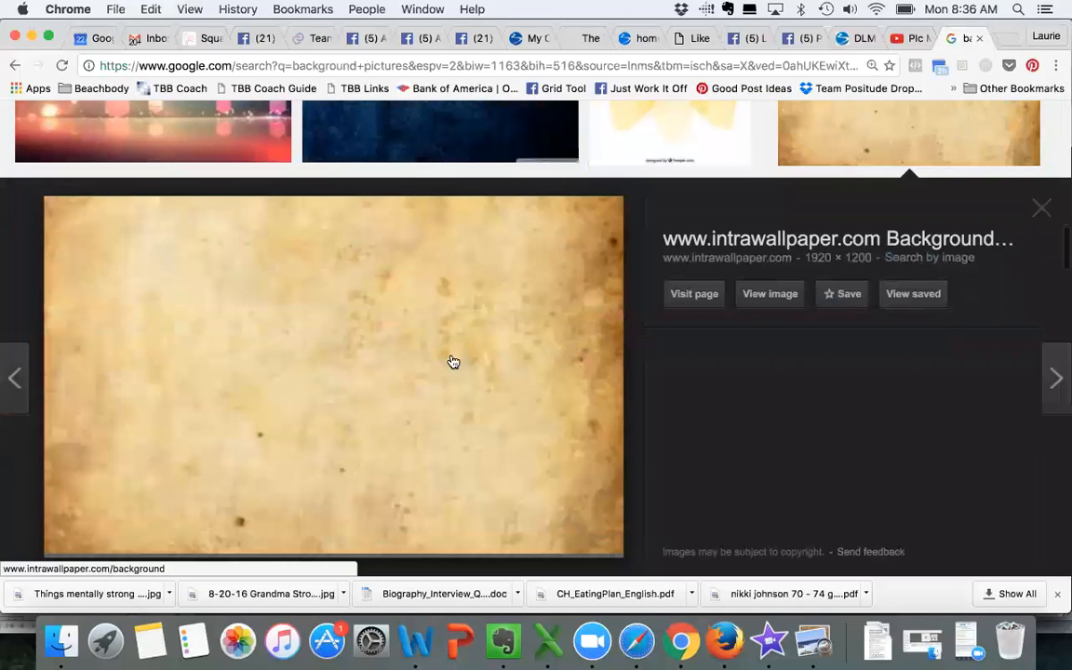
Save the previewed vintage background as a JPEG image named "Corkboard for collage" in the Downloads folder.
{"action": "right_click", "coordinate": [522, 247]}
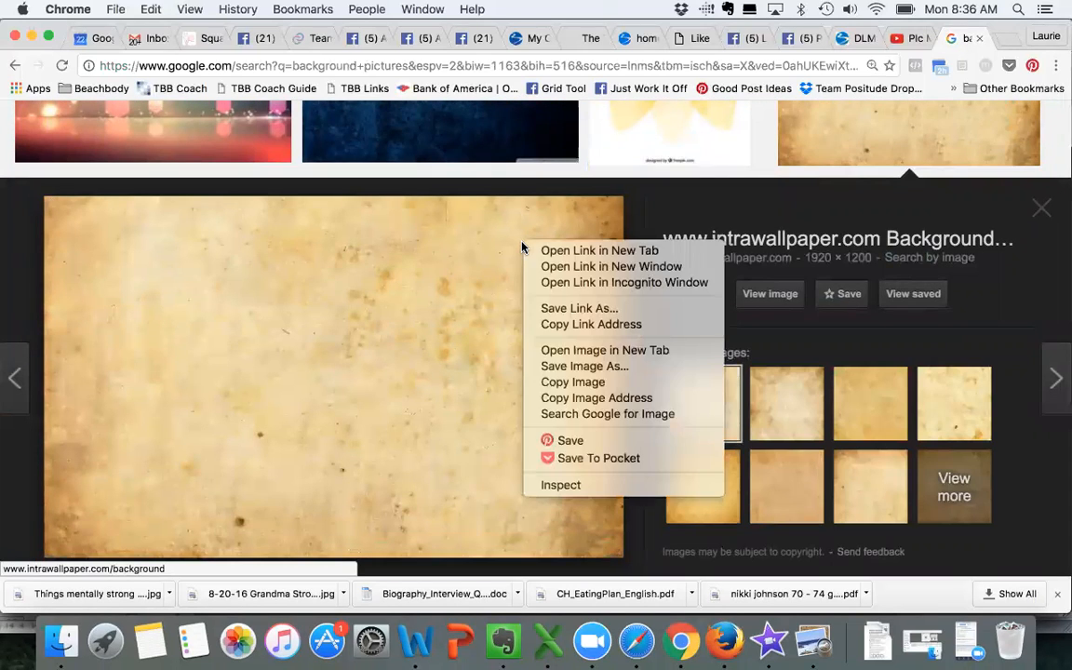
{"action": "left_click", "coordinate": [577, 366]}
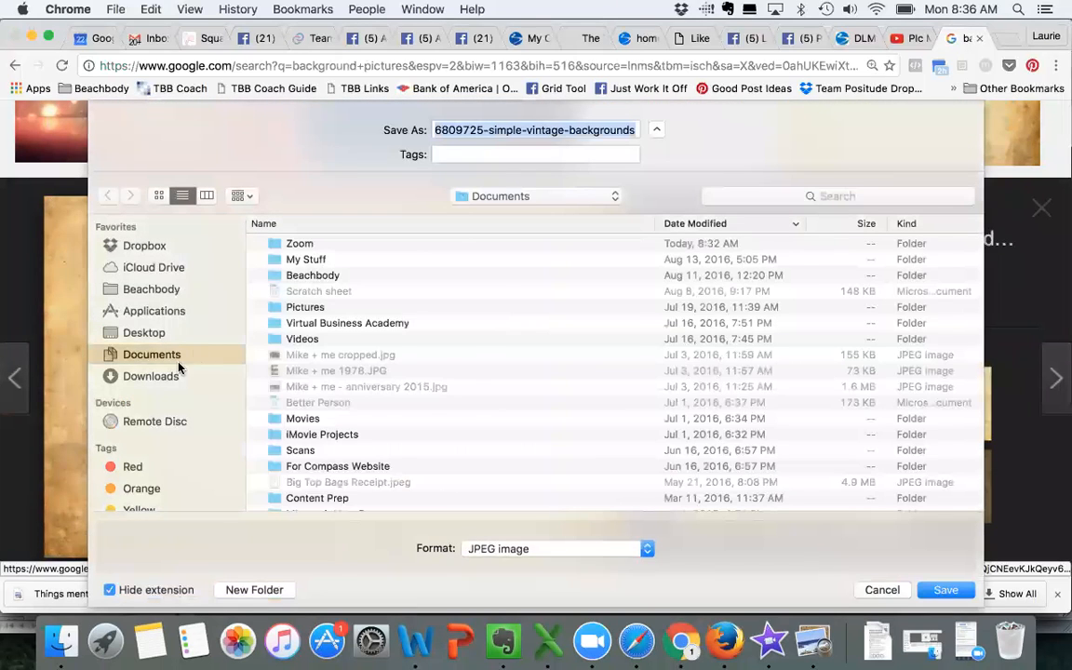
{"action": "left_click", "coordinate": [168, 377]}
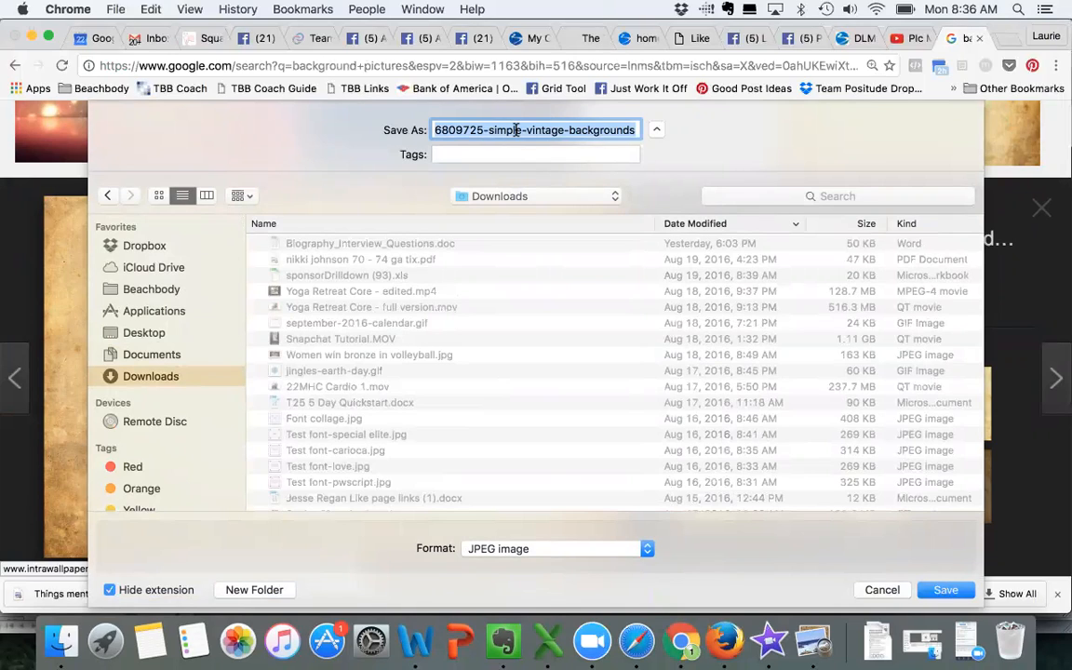
{"action": "type", "text": "Corkboard "}
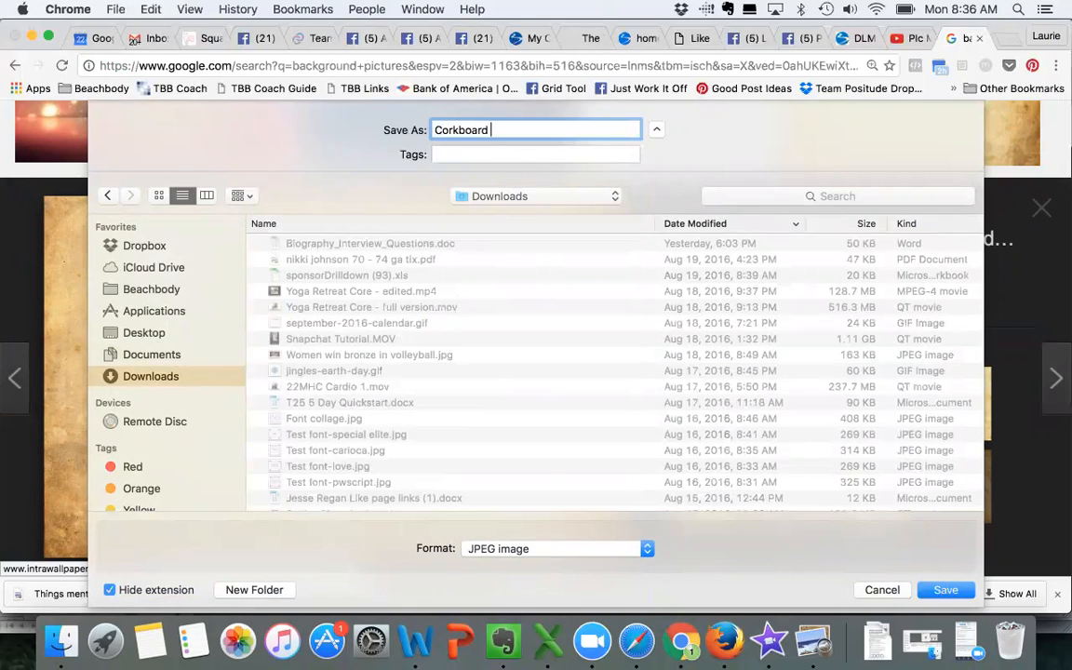
{"action": "type", "text": "for collage"}
{"action": "scroll", "coordinate": [778, 431], "scroll_direction": "down", "scroll_amount": 2}
{"action": "scroll", "coordinate": [778, 430], "scroll_direction": "up", "scroll_amount": 2}
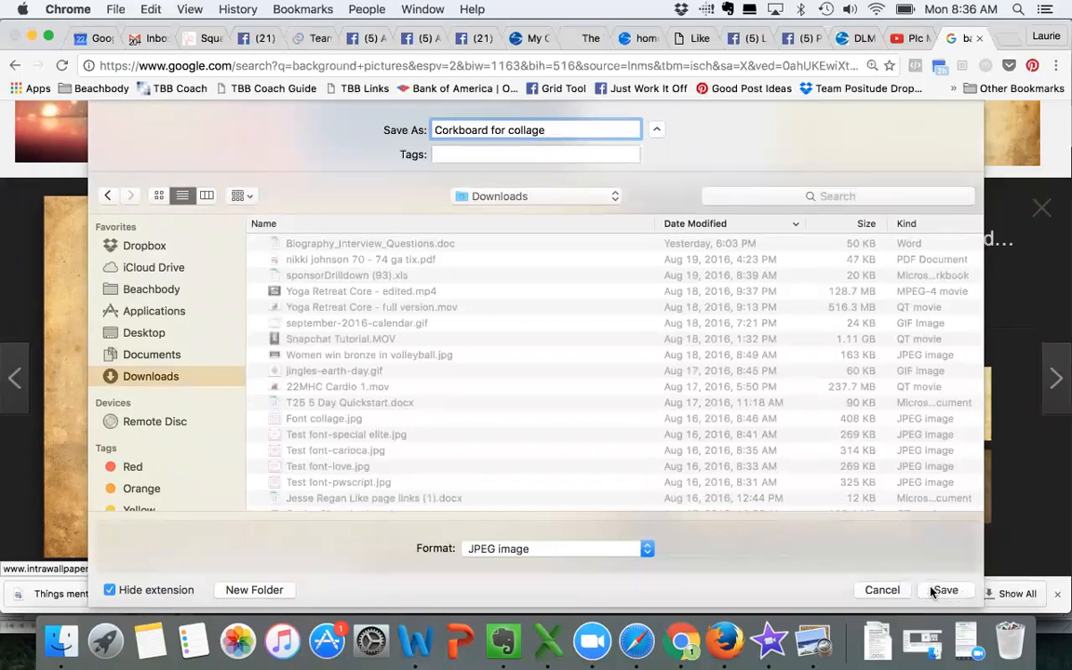
{"action": "left_click", "coordinate": [944, 591]}
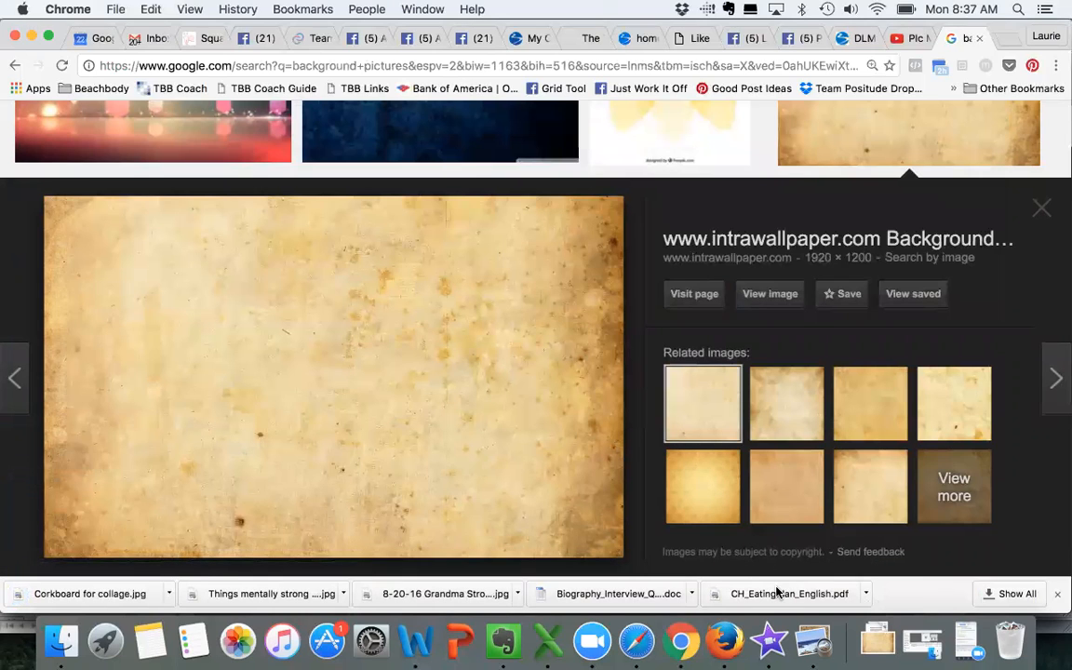
Switch back to PicMonkey in Firefox, open the Overlays and look through the available overlay categories.
{"action": "key", "text": "super+Tab"}
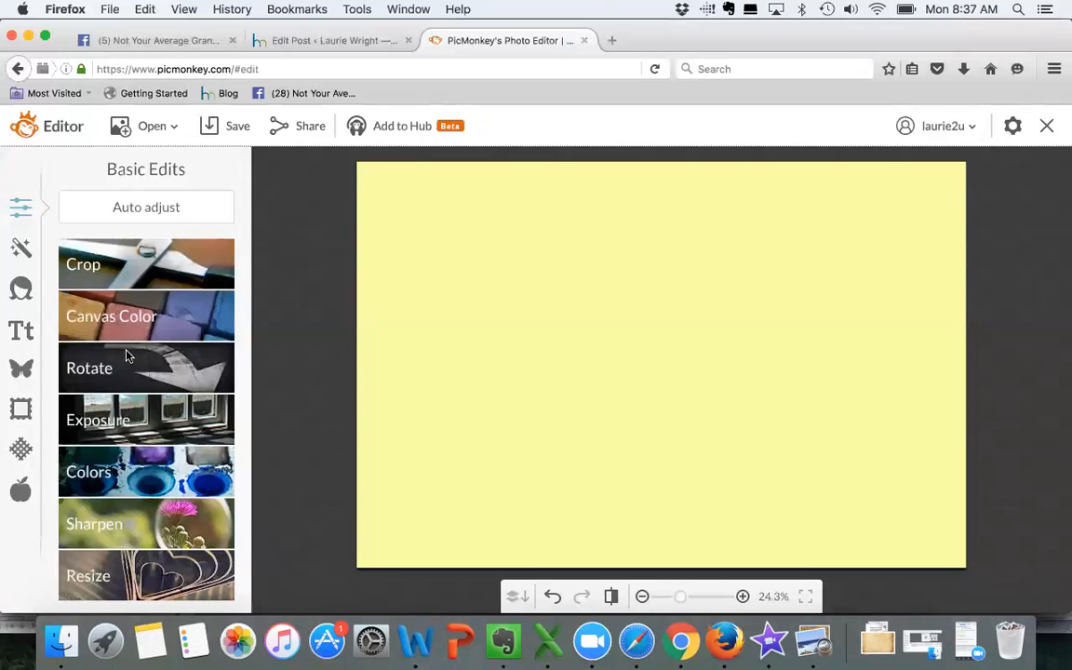
{"action": "left_click", "coordinate": [23, 372]}
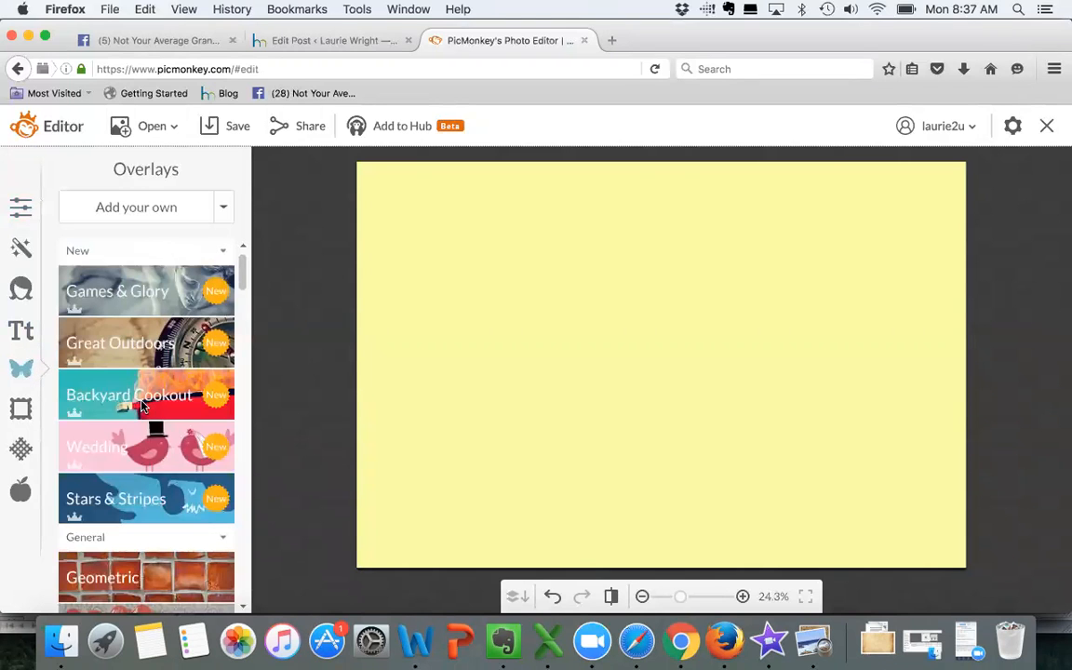
{"action": "scroll", "coordinate": [240, 350], "scroll_direction": "down", "scroll_amount": 10}
{"action": "scroll", "coordinate": [240, 350], "scroll_direction": "down", "scroll_amount": 5}
{"action": "scroll", "coordinate": [233, 352], "scroll_direction": "up", "scroll_amount": 15}
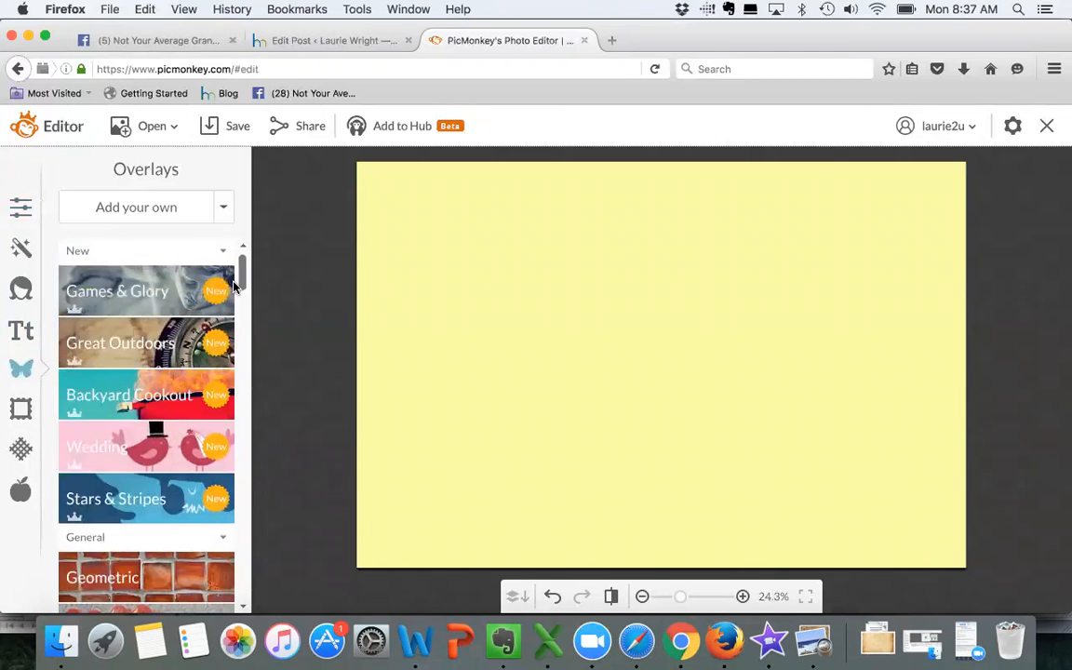
{"action": "scroll", "coordinate": [235, 288], "scroll_direction": "down", "scroll_amount": 12}
{"action": "scroll", "coordinate": [230, 343], "scroll_direction": "up", "scroll_amount": 4}
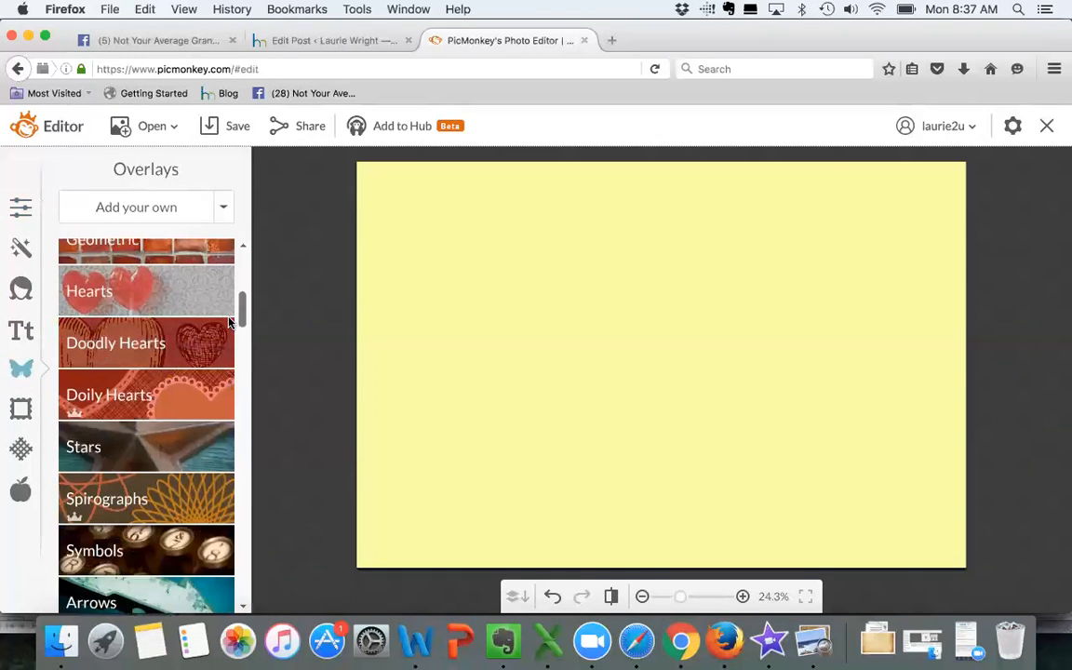
Add a basic five-pointed star overlay to the yellow canvas and colour it orange (ff5d1c).
{"action": "left_click", "coordinate": [142, 453]}
{"action": "left_click_drag", "start_coordinate": [82, 363], "coordinate": [431, 298]}
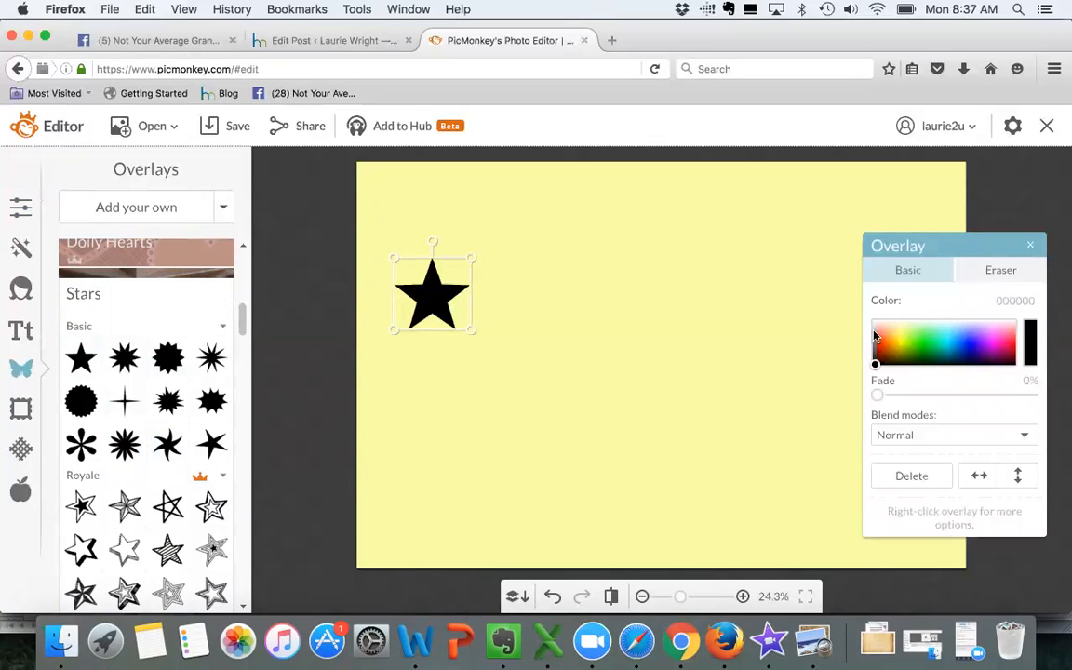
{"action": "left_click", "coordinate": [884, 343]}
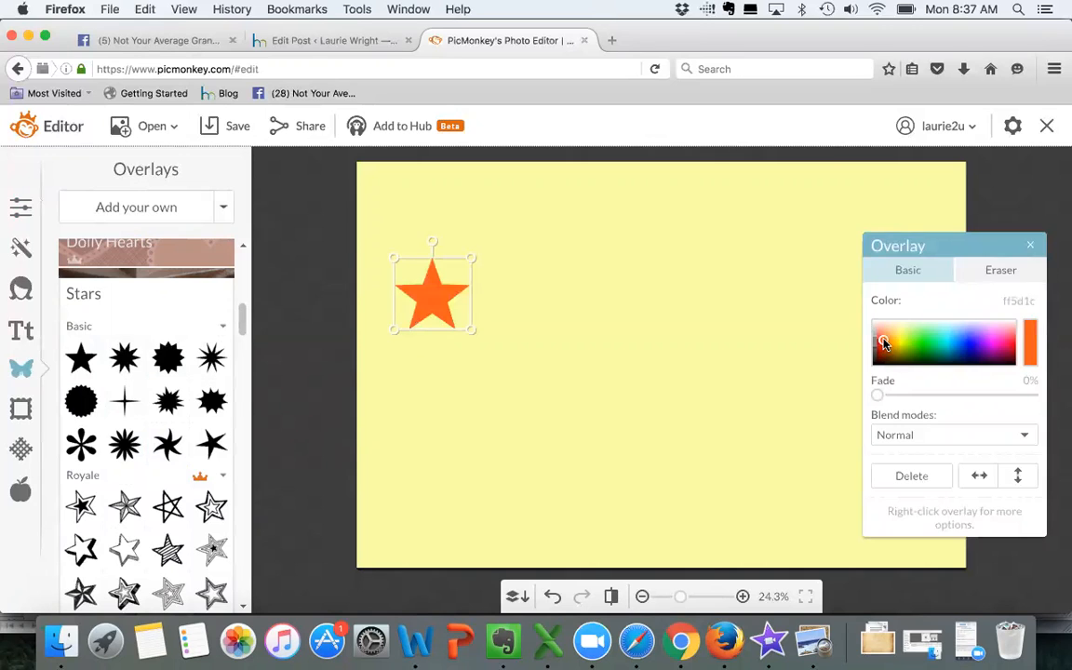
{"action": "left_click", "coordinate": [1030, 247]}
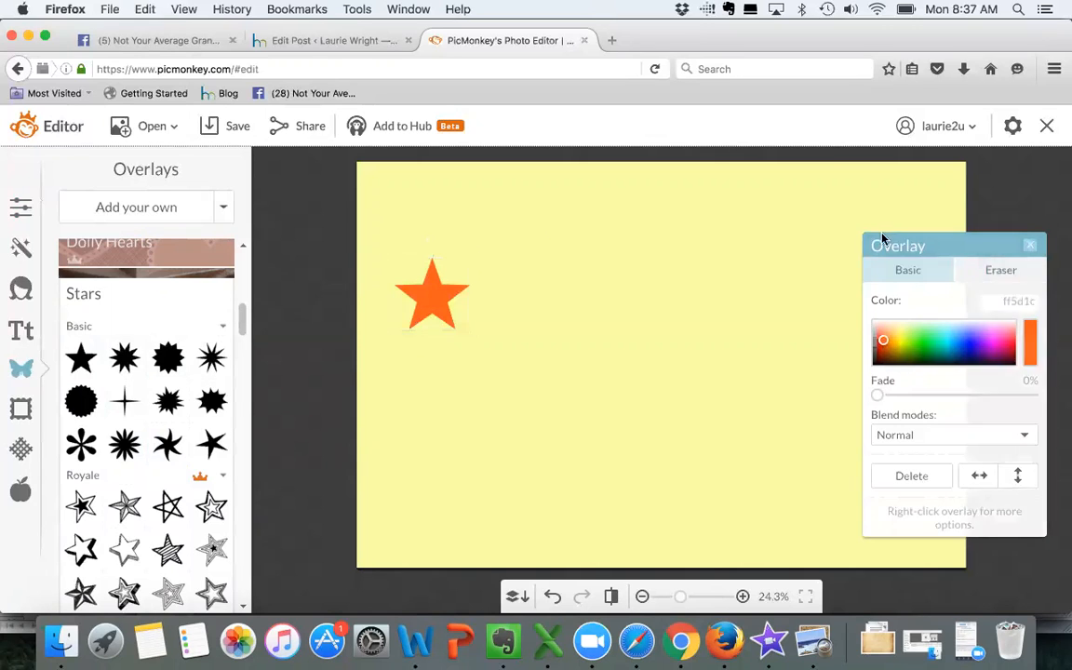
Delete the orange star overlay and collapse the Stars category.
{"action": "left_click", "coordinate": [426, 308]}
{"action": "right_click", "coordinate": [426, 308]}
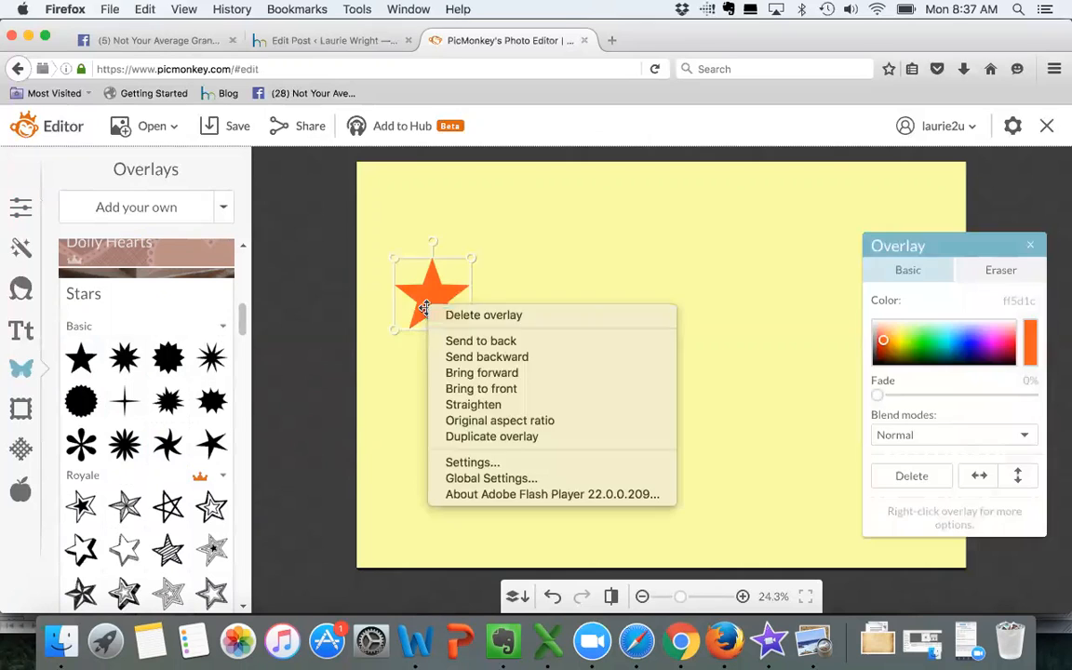
{"action": "left_click", "coordinate": [470, 310]}
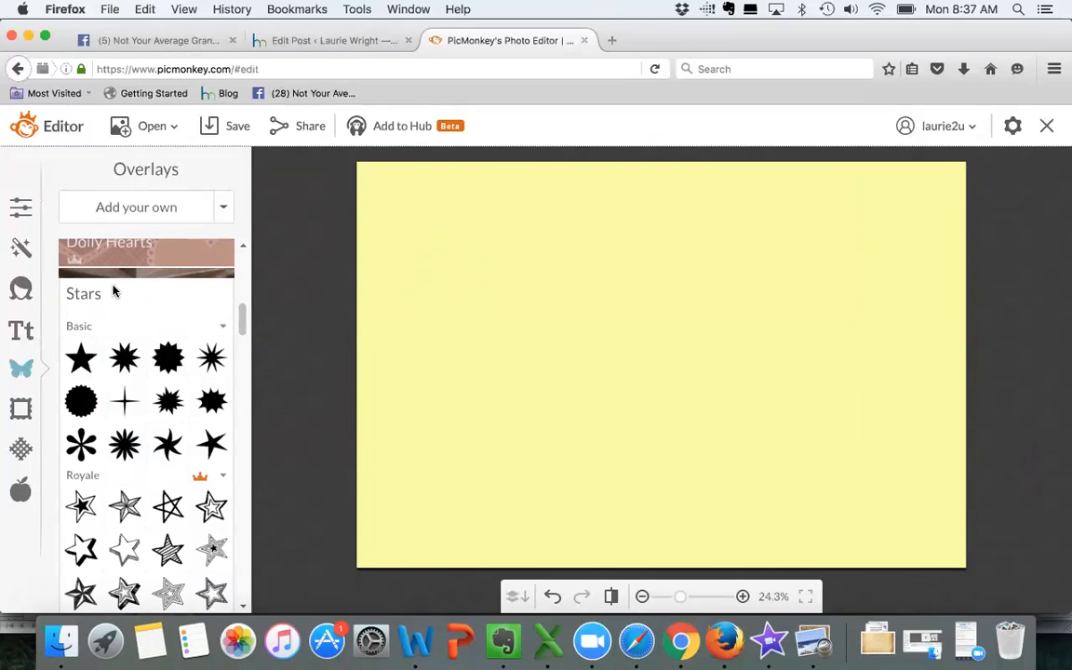
{"action": "left_click", "coordinate": [112, 292]}
{"action": "left_click_drag", "start_coordinate": [239, 316], "coordinate": [232, 229]}
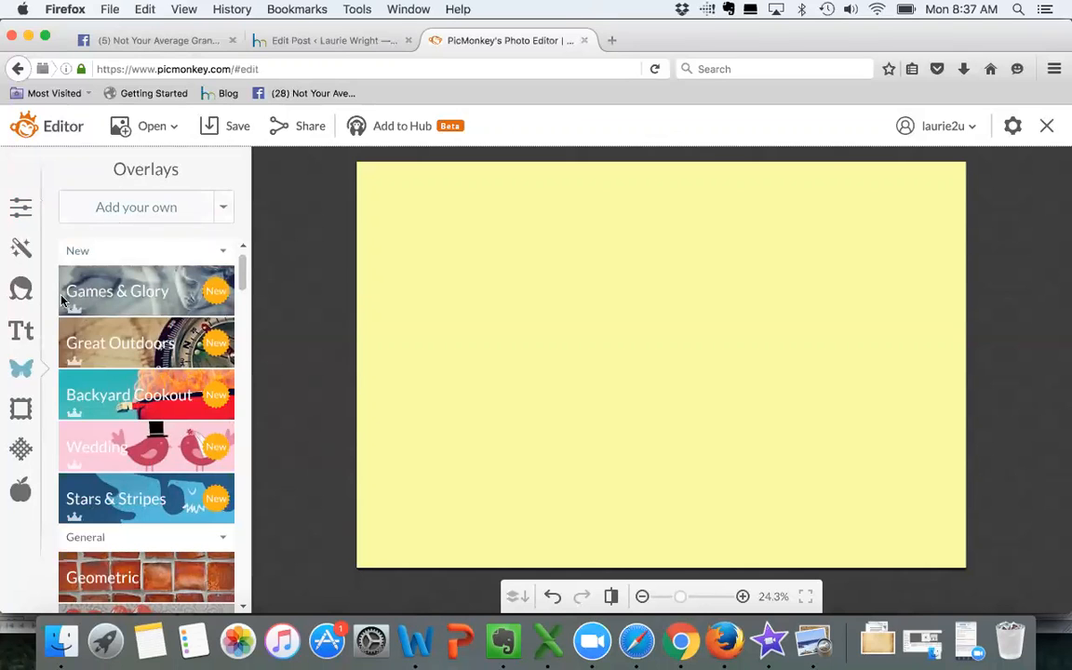
Search the computer for "collage" and add Corkboard for collage.jpg to the canvas as a custom overlay.
{"action": "left_click", "coordinate": [134, 202]}
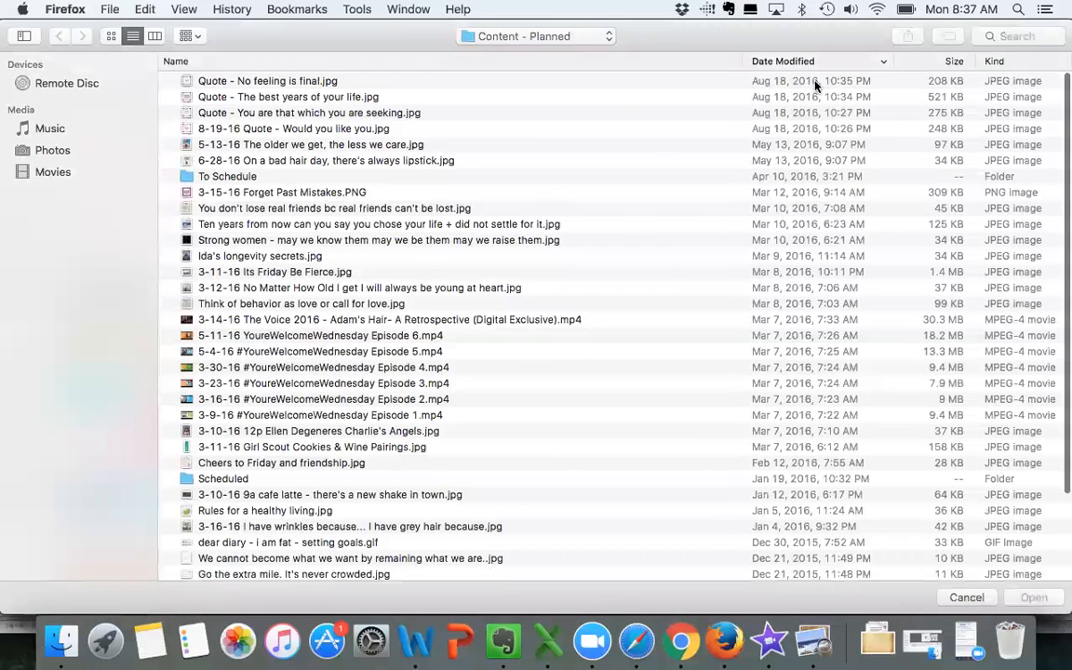
{"action": "left_click", "coordinate": [988, 34]}
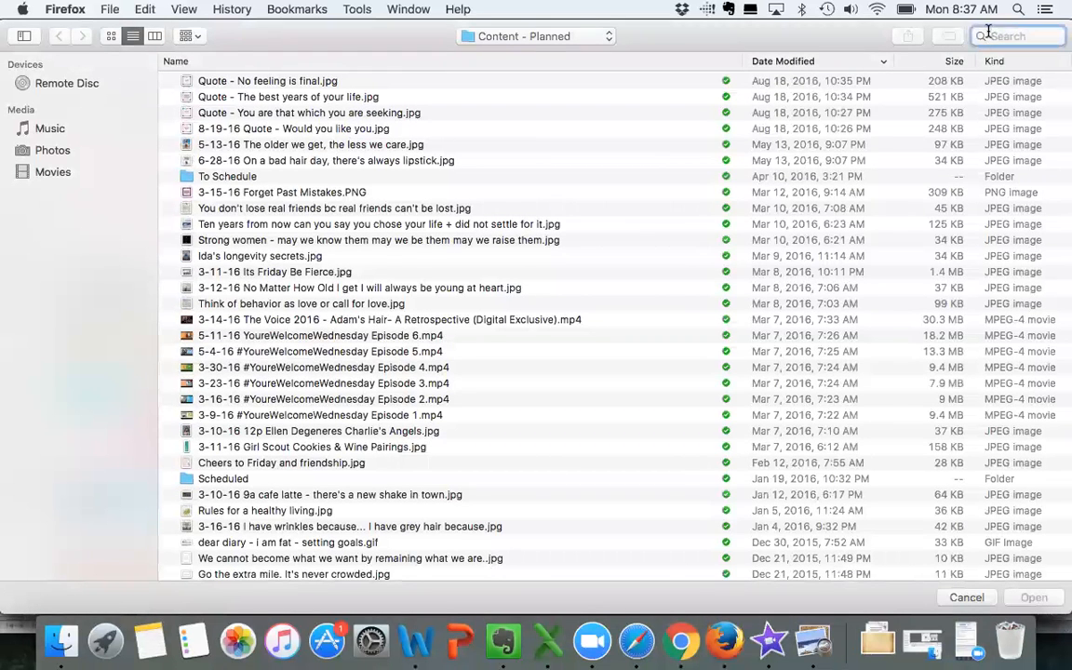
{"action": "type", "text": "coll"}
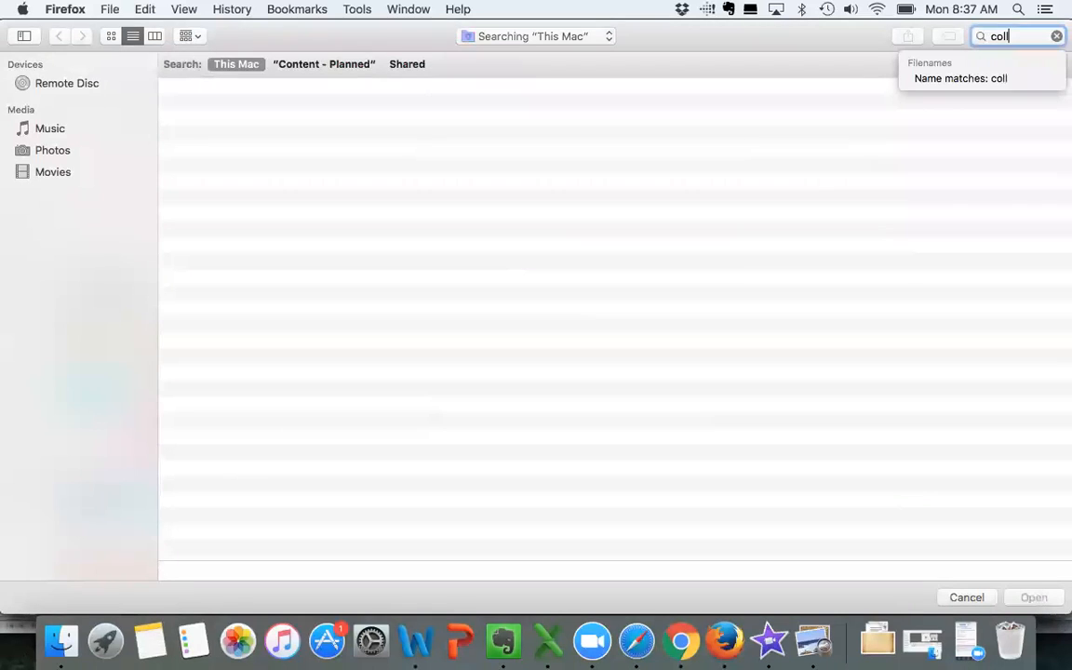
{"action": "type", "text": "age"}
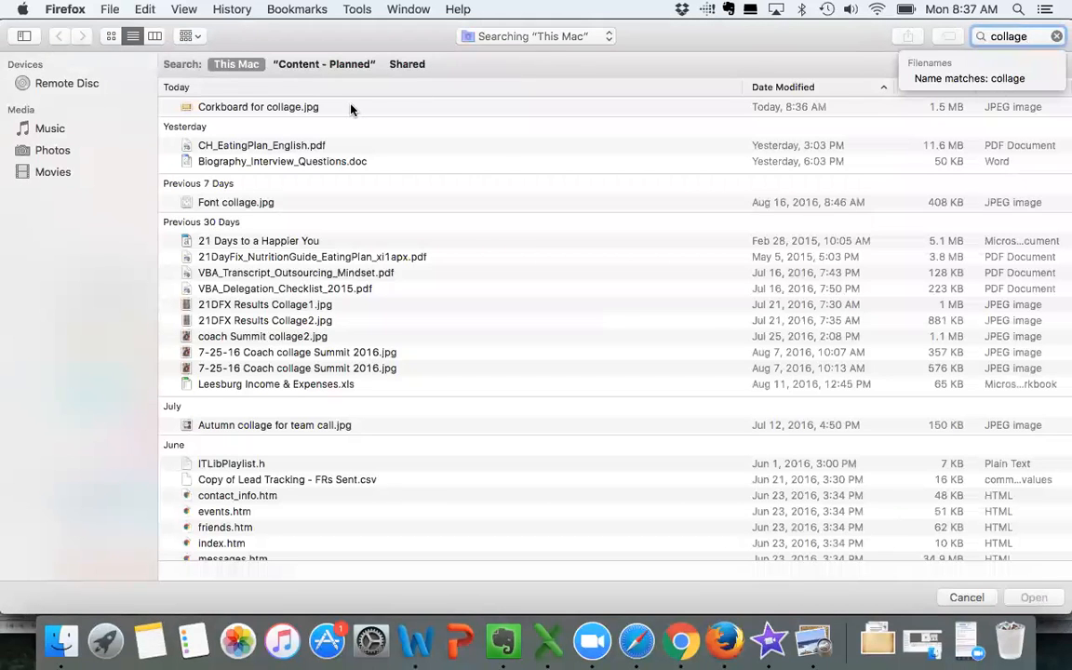
{"action": "left_click", "coordinate": [242, 106]}
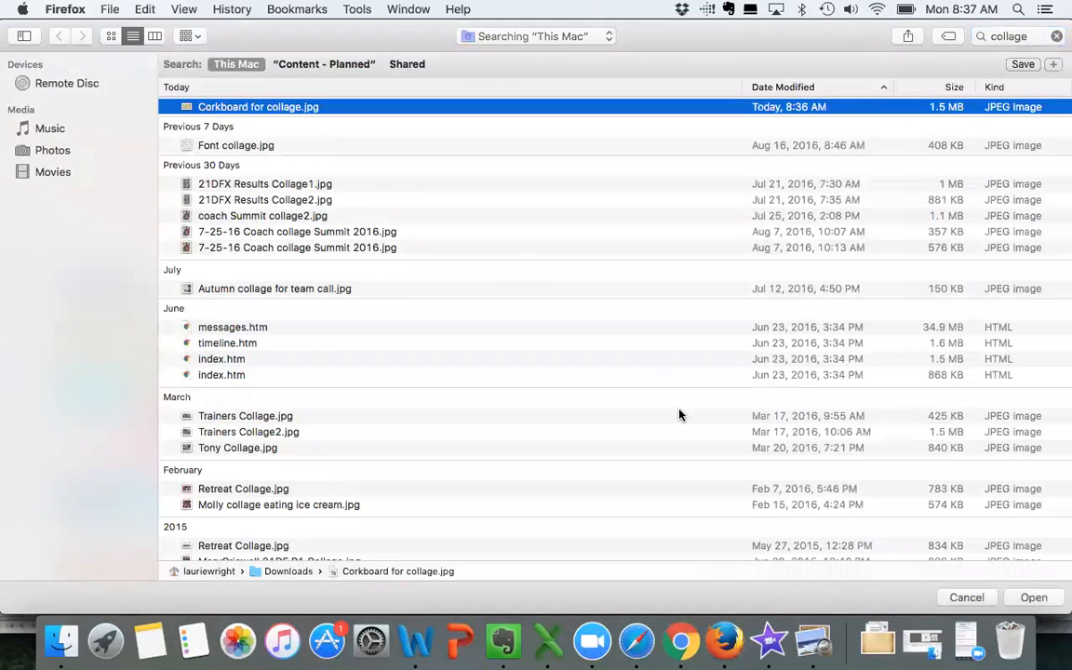
{"action": "left_click", "coordinate": [1032, 598]}
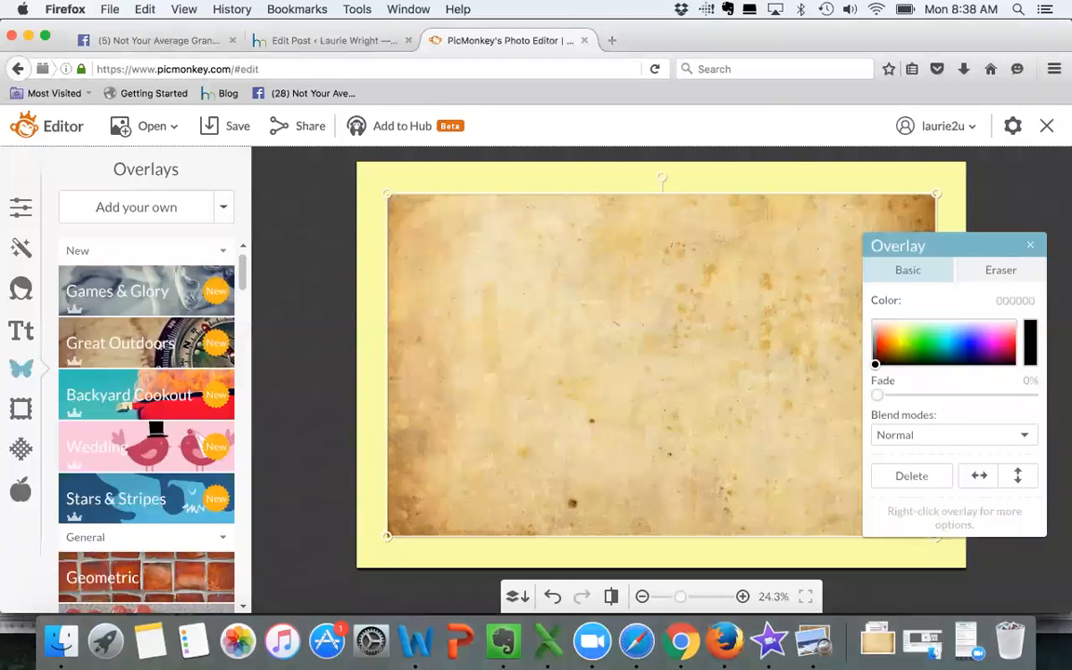
Enlarge the vintage paper overlay and reposition it to cover the whole yellow canvas.
{"action": "left_click_drag", "start_coordinate": [991, 251], "coordinate": [148, 318]}
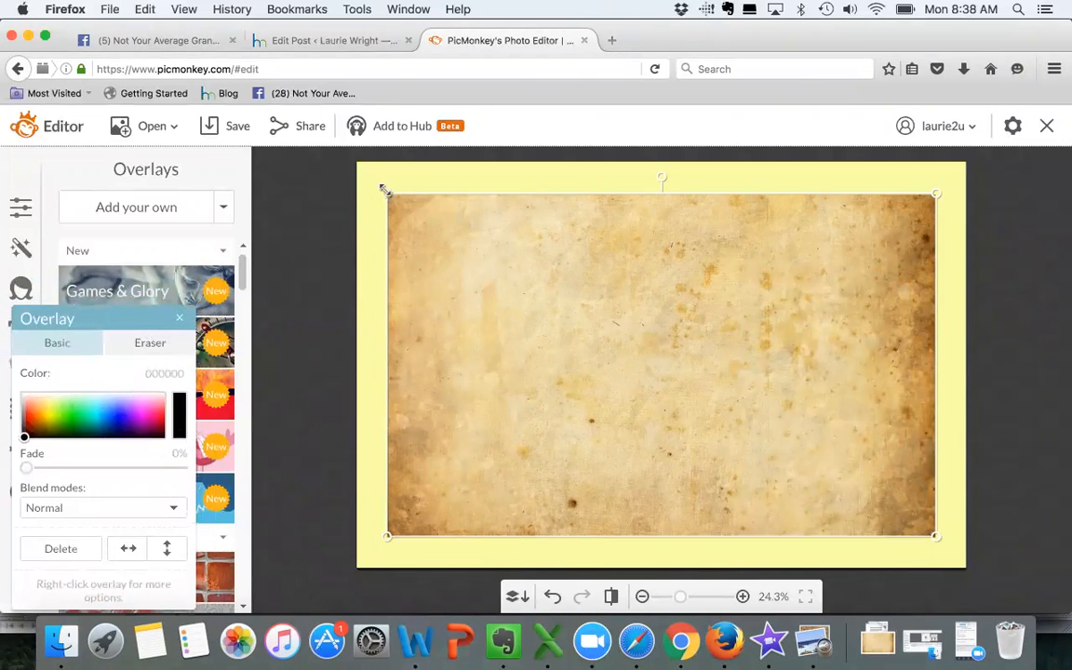
{"action": "left_click_drag", "start_coordinate": [389, 195], "coordinate": [275, 115]}
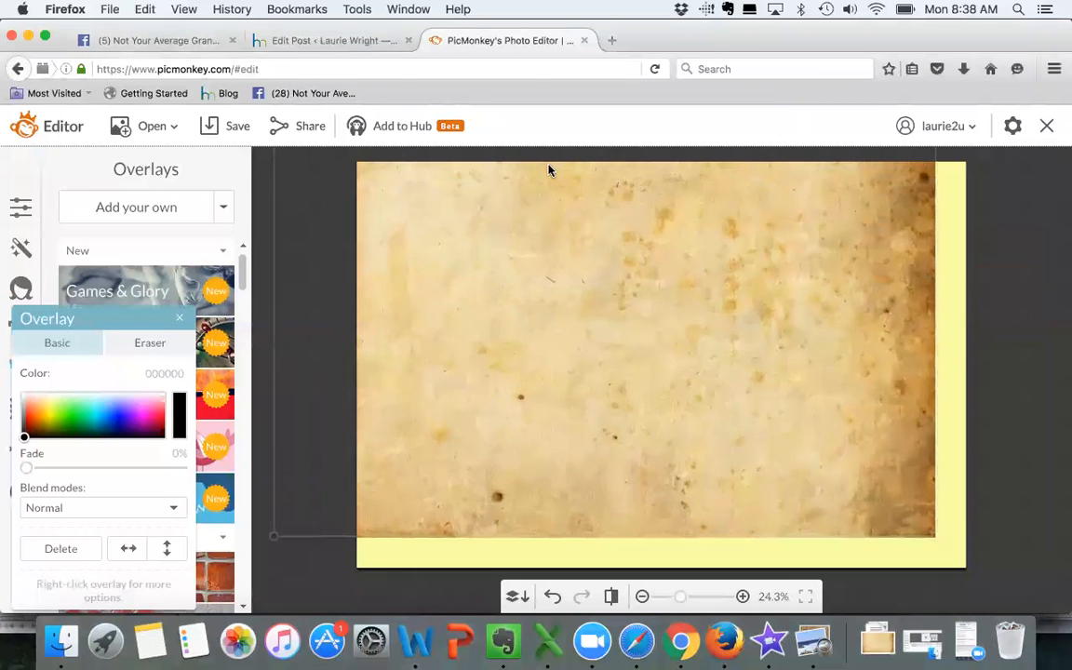
{"action": "left_click_drag", "start_coordinate": [722, 288], "coordinate": [787, 315]}
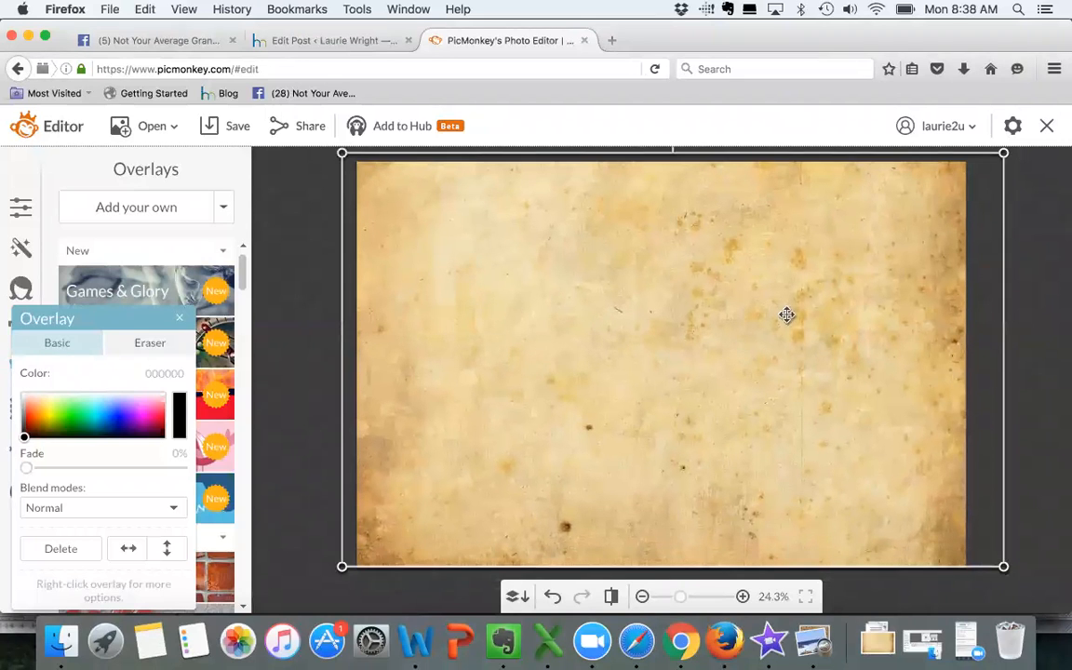
{"action": "left_click", "coordinate": [179, 321]}
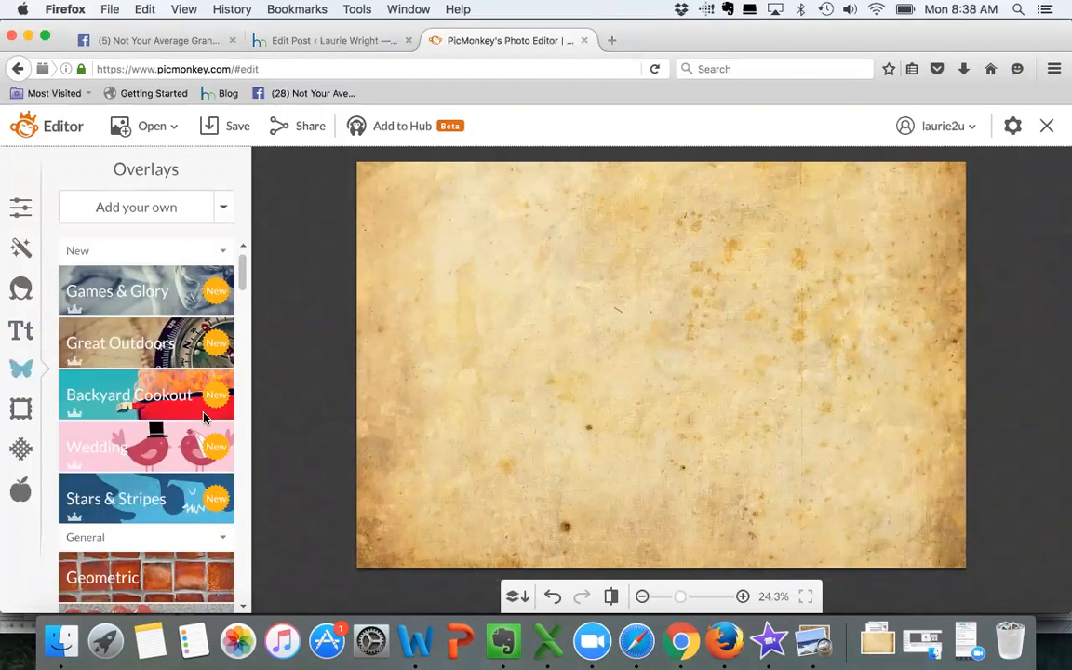
Nudge the vintage paper overlay slightly up and to the left, then deselect it.
{"action": "left_click", "coordinate": [421, 310]}
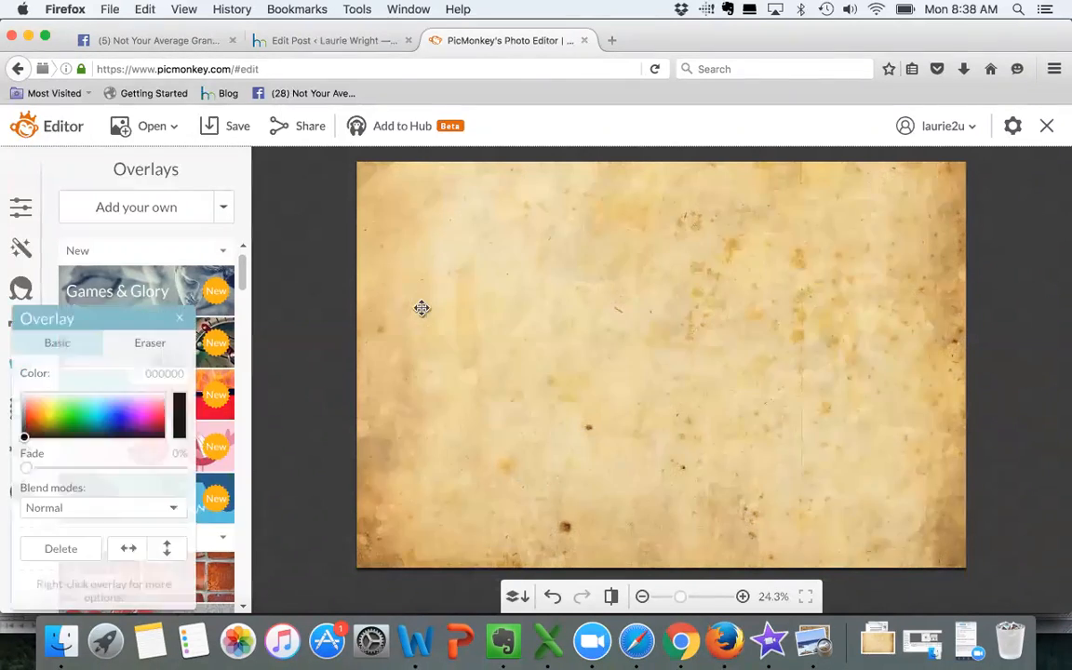
{"action": "mouse_move", "coordinate": [422, 309]}
{"action": "left_mouse_down"}
{"action": "mouse_move", "coordinate": [392, 364]}
{"action": "mouse_move", "coordinate": [389, 344]}
{"action": "mouse_move", "coordinate": [426, 282]}
{"action": "mouse_move", "coordinate": [410, 297]}
{"action": "mouse_move", "coordinate": [414, 318]}
{"action": "mouse_move", "coordinate": [414, 306]}
{"action": "left_mouse_up"}
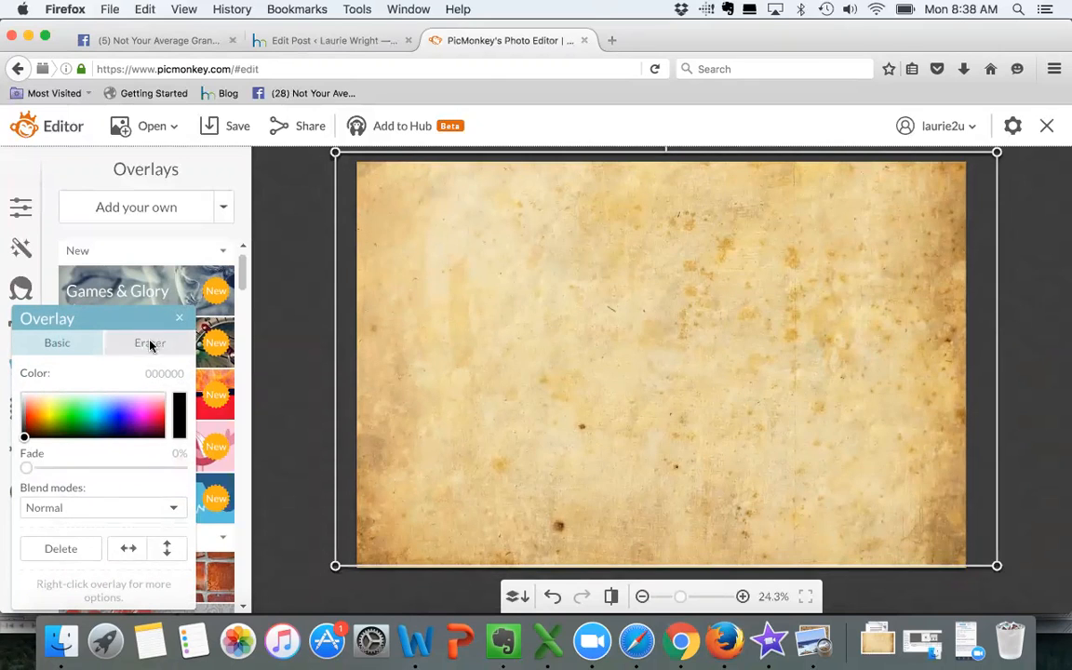
{"action": "left_click", "coordinate": [178, 321]}
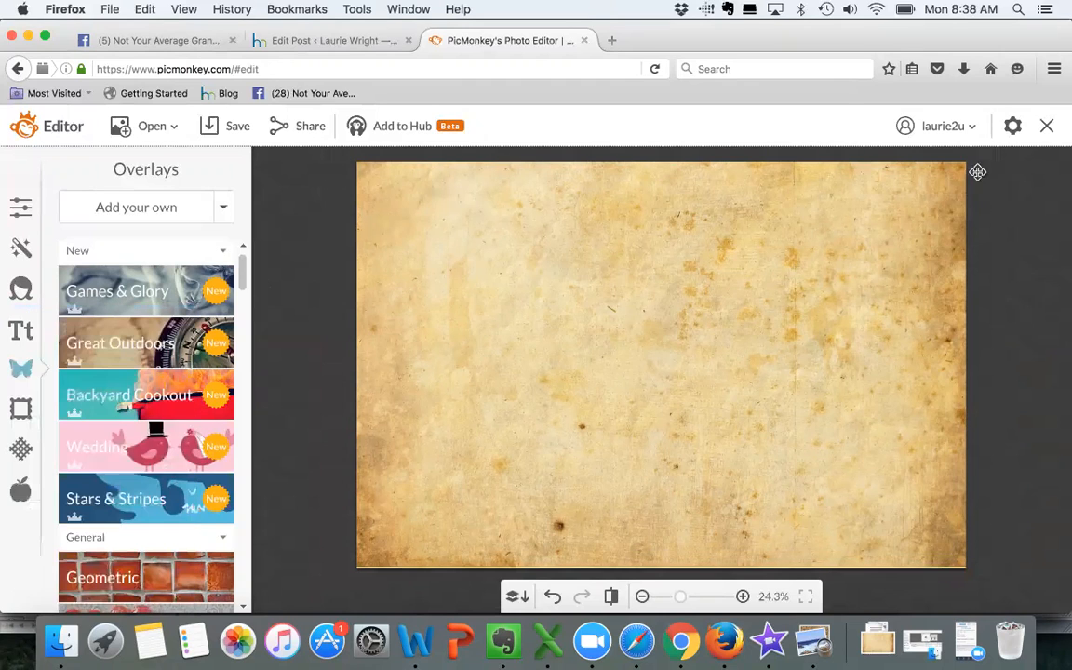
Close the current design without saving and open Corkboard for collage.jpg from the computer as the photo to edit.
{"action": "left_click", "coordinate": [1046, 128]}
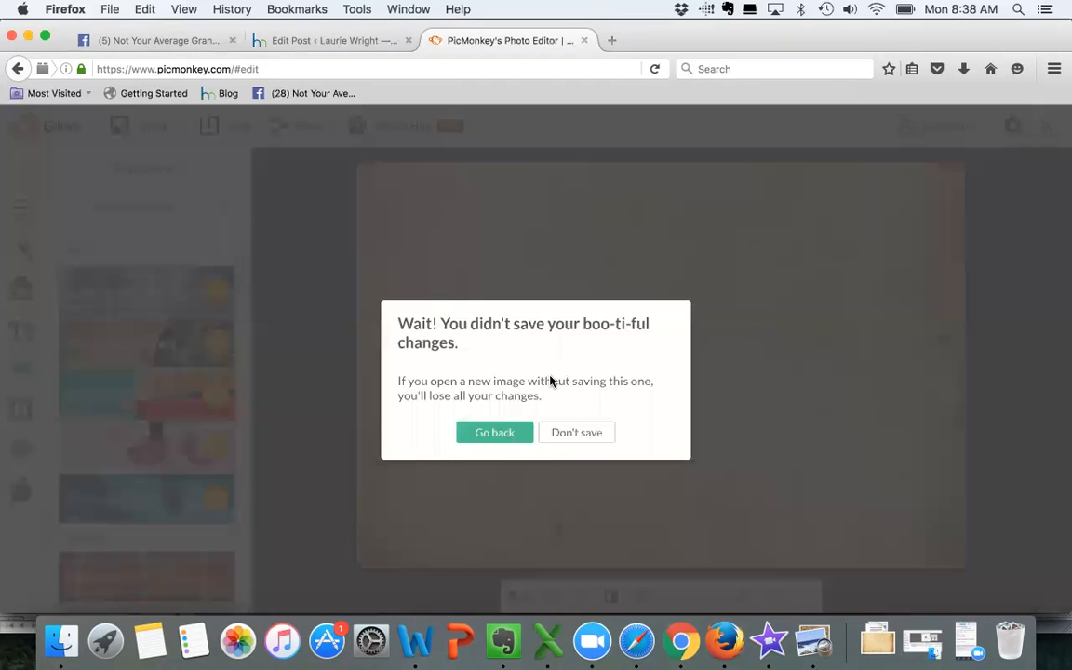
{"action": "left_click", "coordinate": [586, 434]}
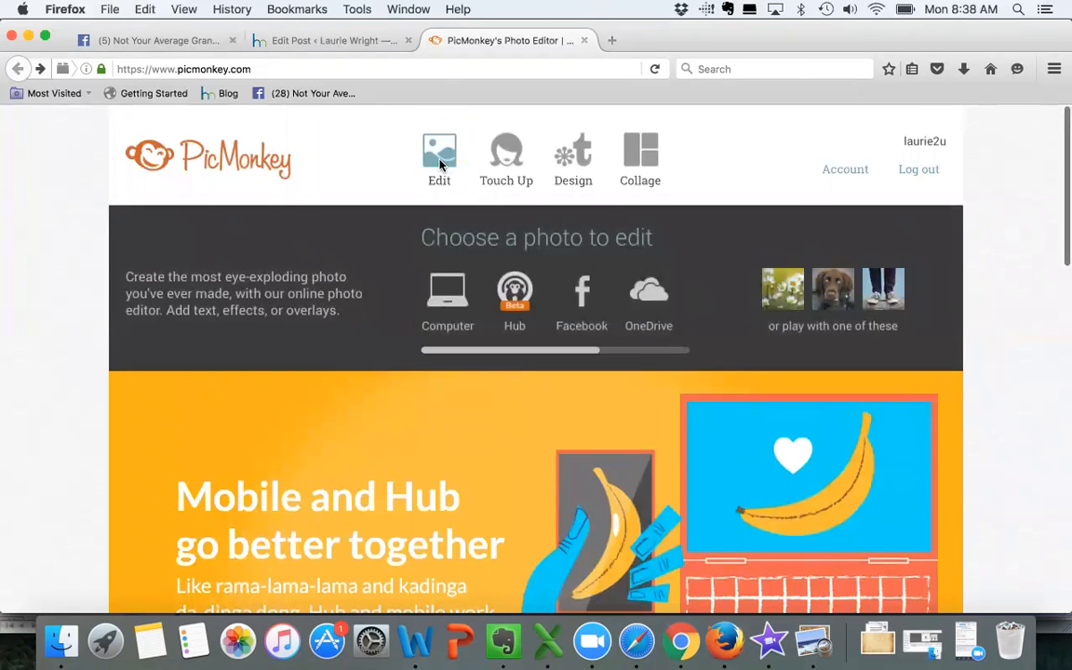
{"action": "left_click", "coordinate": [440, 164]}
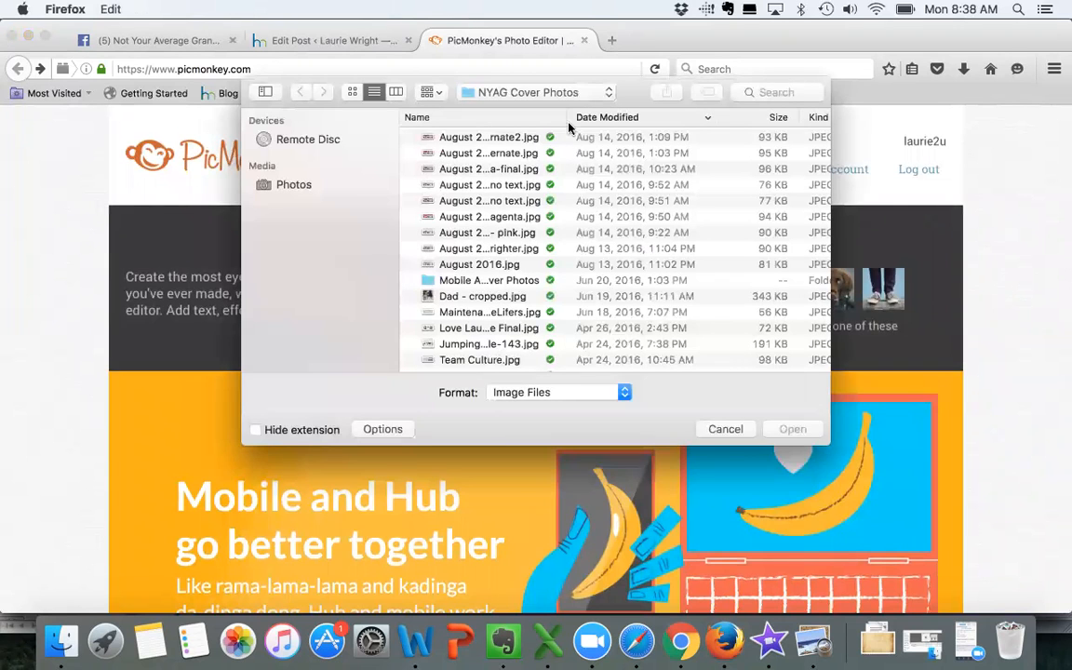
{"action": "left_click", "coordinate": [768, 93]}
{"action": "type", "text": "collage"}
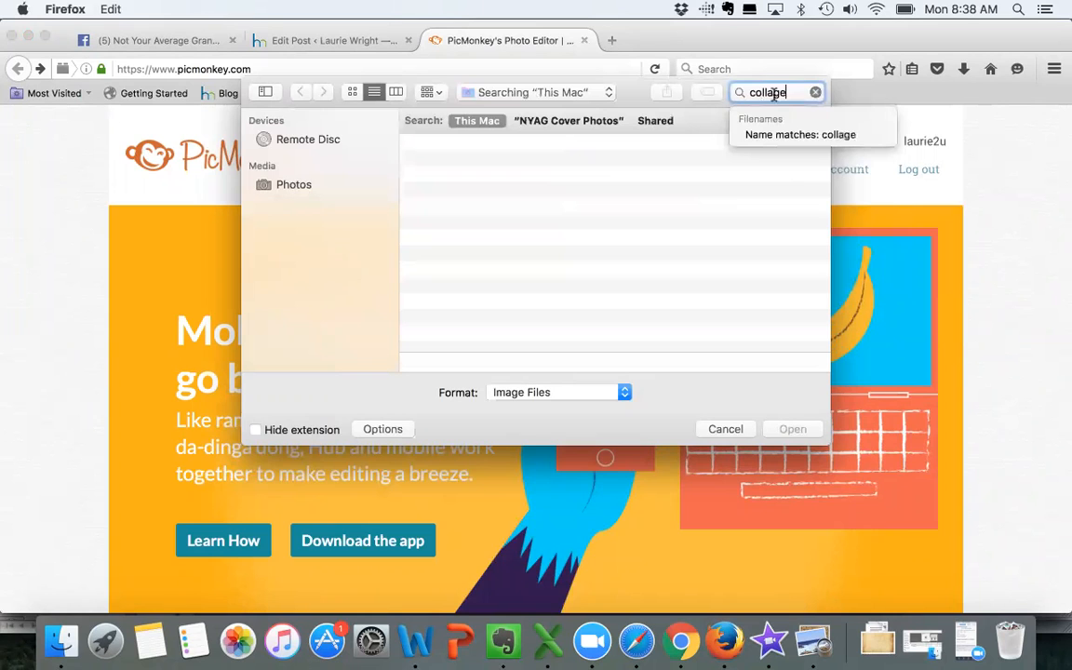
{"action": "left_click", "coordinate": [528, 165]}
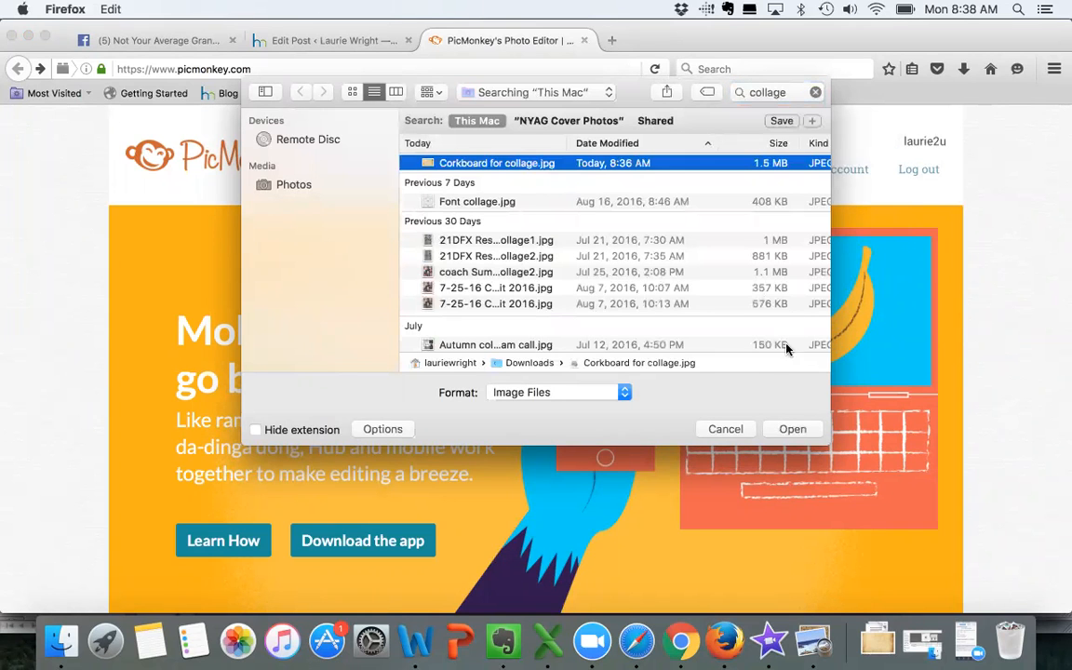
{"action": "left_click", "coordinate": [791, 430]}
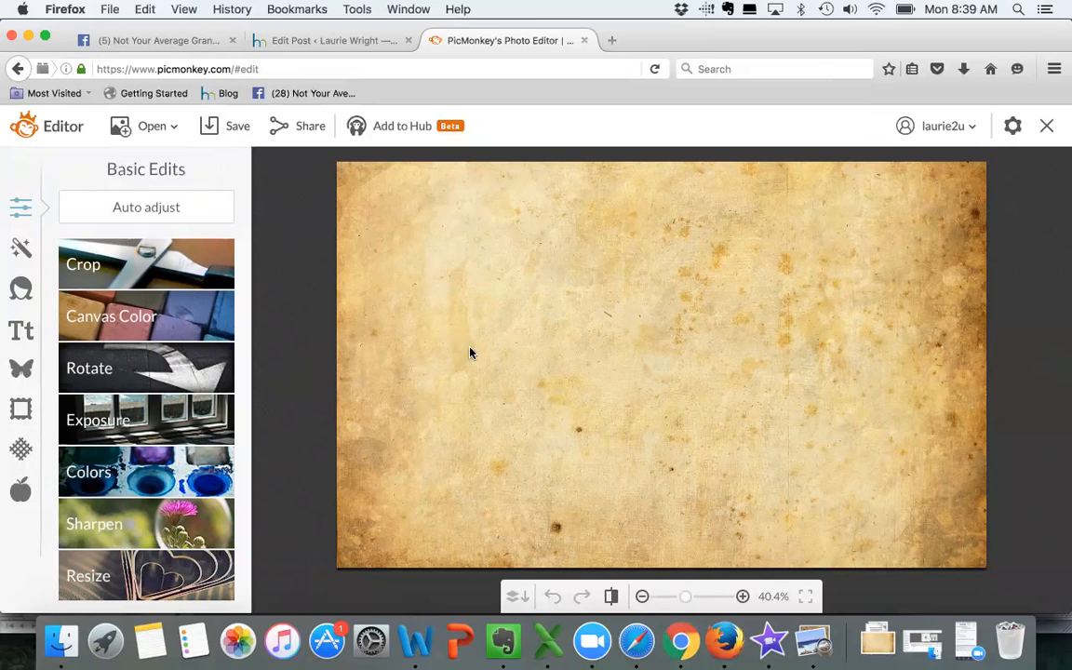
{"action": "left_click", "coordinate": [177, 575]}
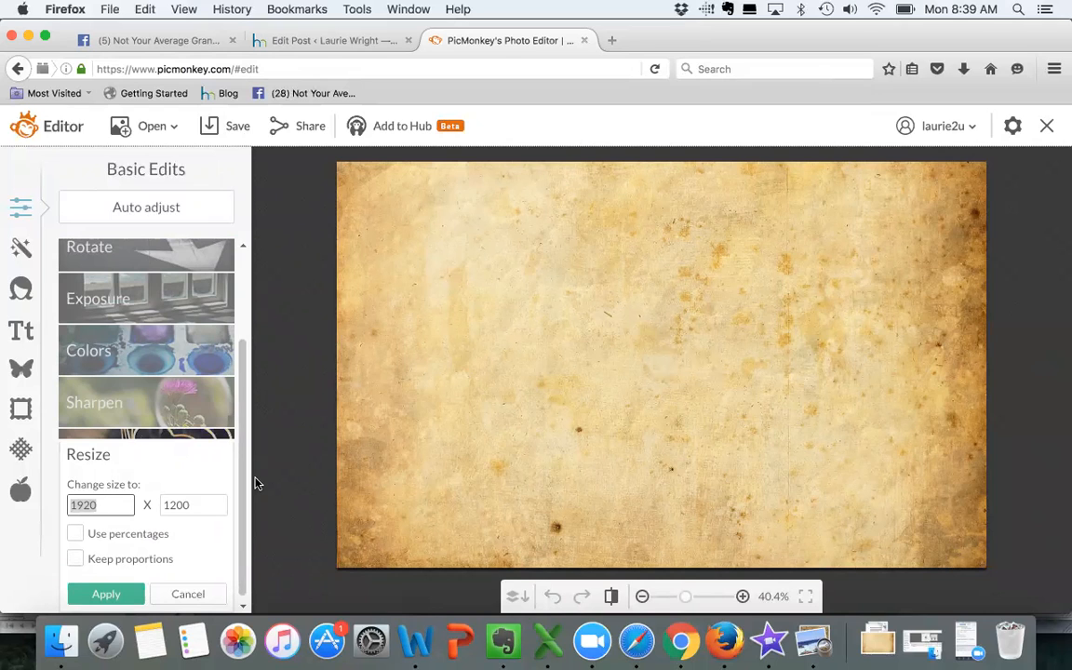
{"action": "type", "text": "3000"}
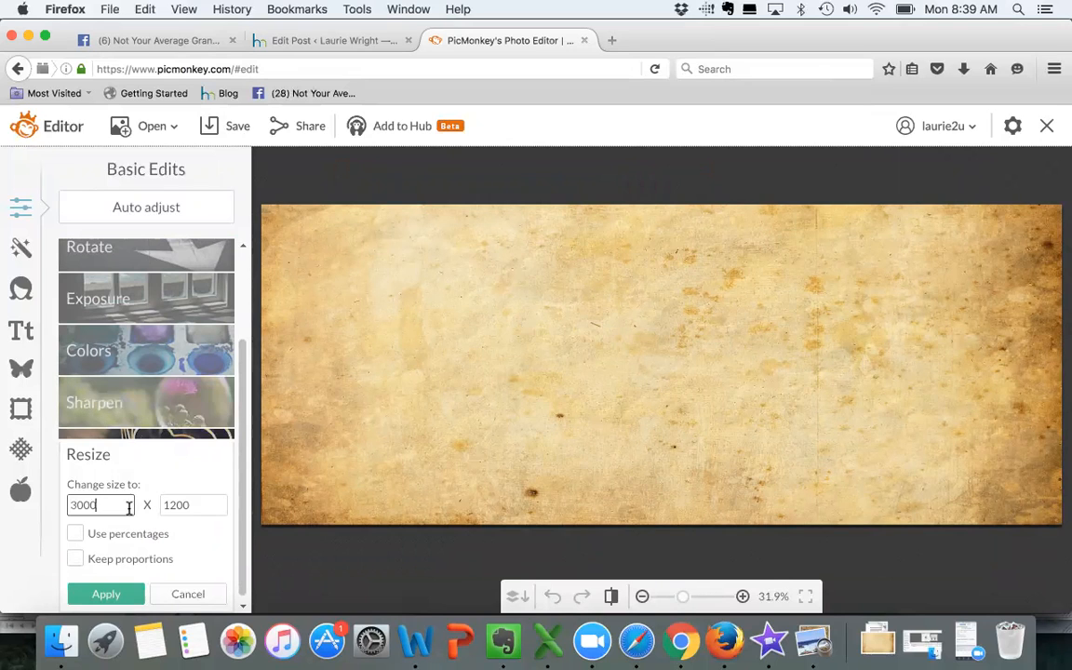
{"action": "left_click", "coordinate": [189, 592]}
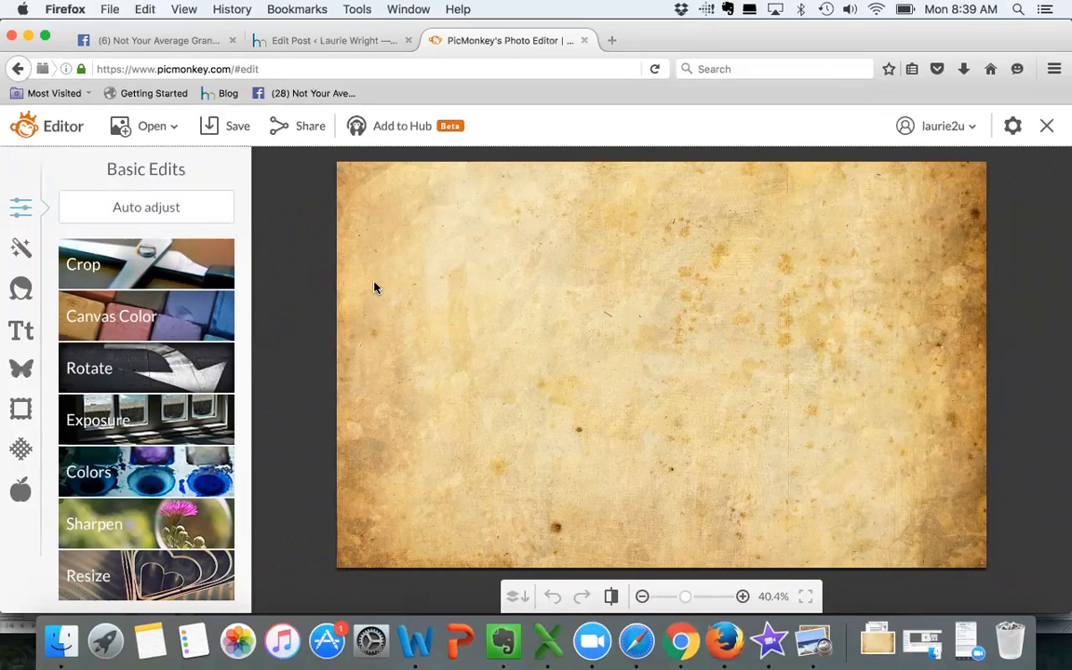
Choose the Bodoni XT font and add a new text box to the vintage background.
{"action": "left_click", "coordinate": [21, 332]}
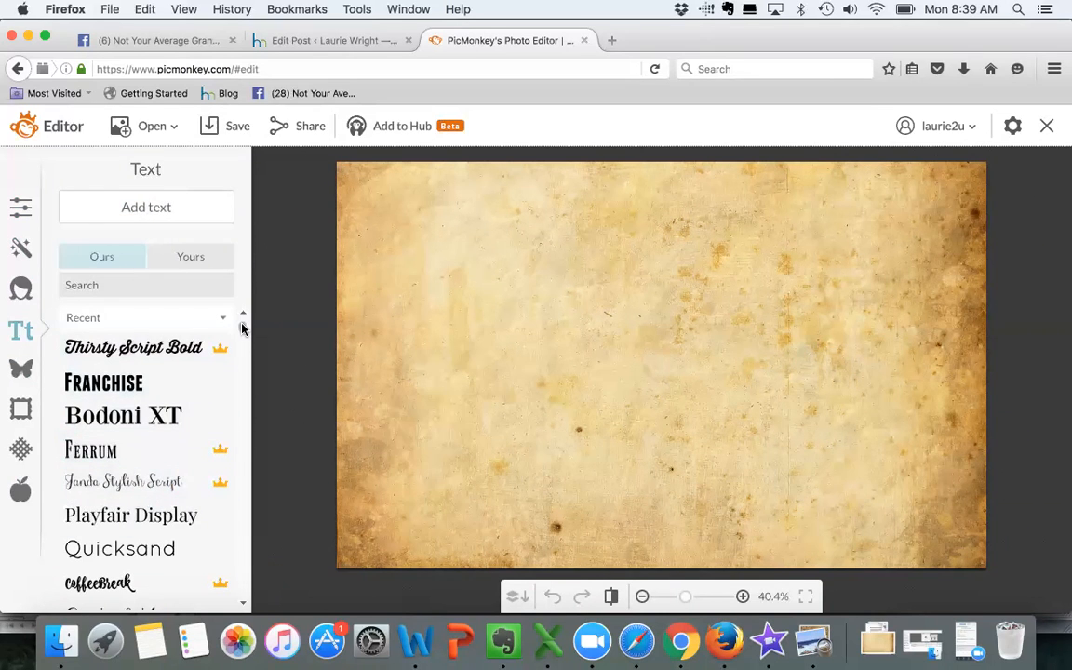
{"action": "mouse_move", "coordinate": [242, 330]}
{"action": "left_mouse_down"}
{"action": "mouse_move", "coordinate": [242, 556]}
{"action": "mouse_move", "coordinate": [250, 288]}
{"action": "left_mouse_up"}
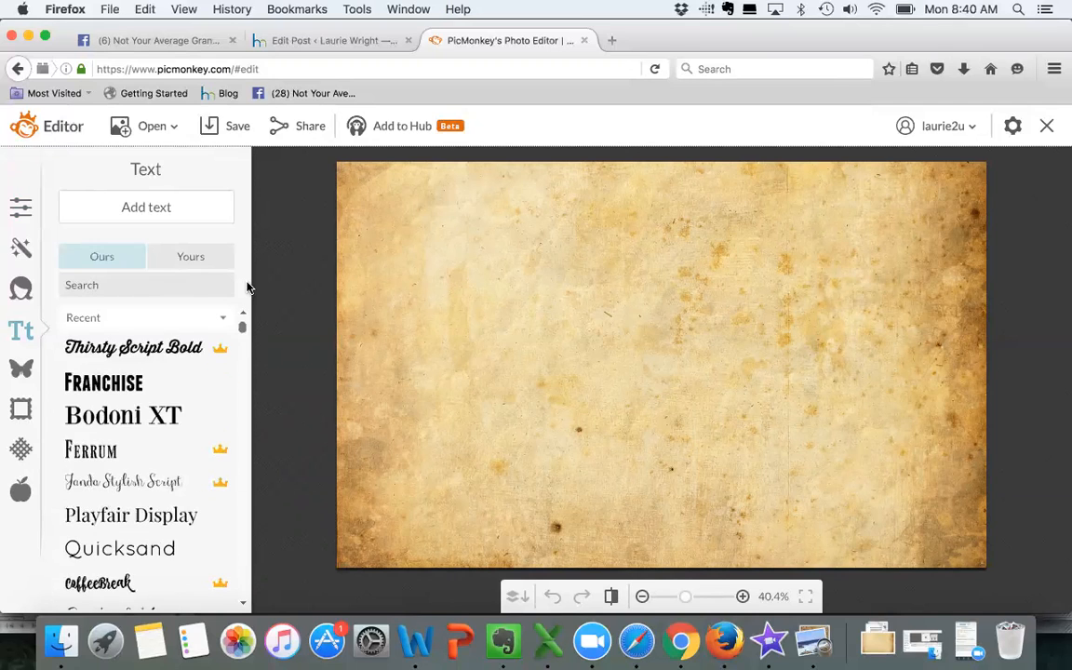
{"action": "left_click", "coordinate": [130, 409]}
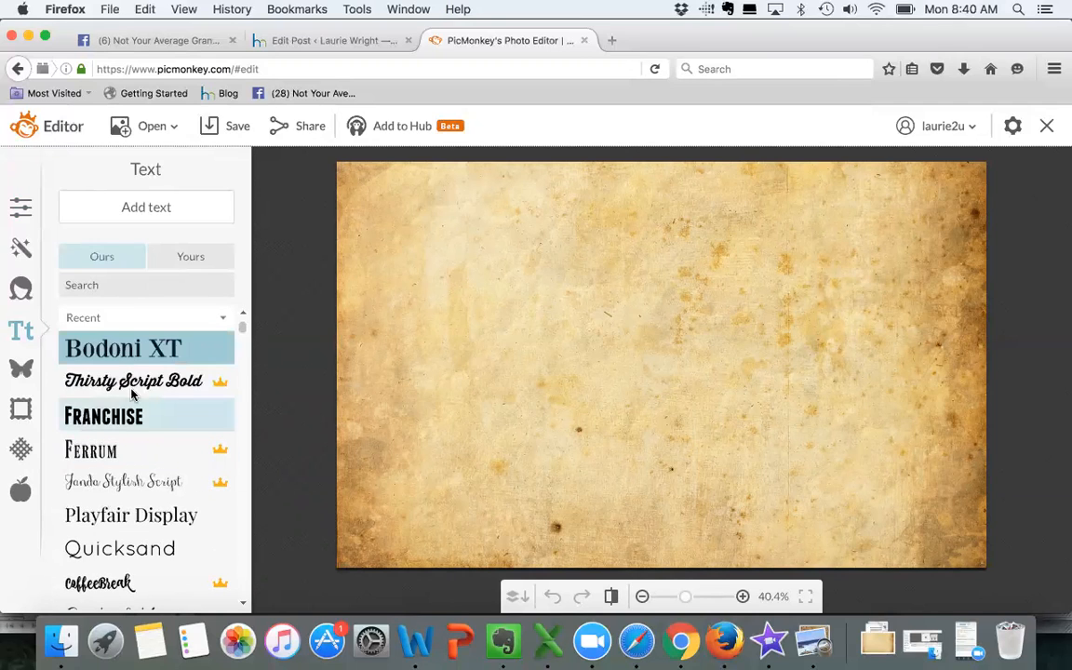
{"action": "left_click", "coordinate": [152, 212]}
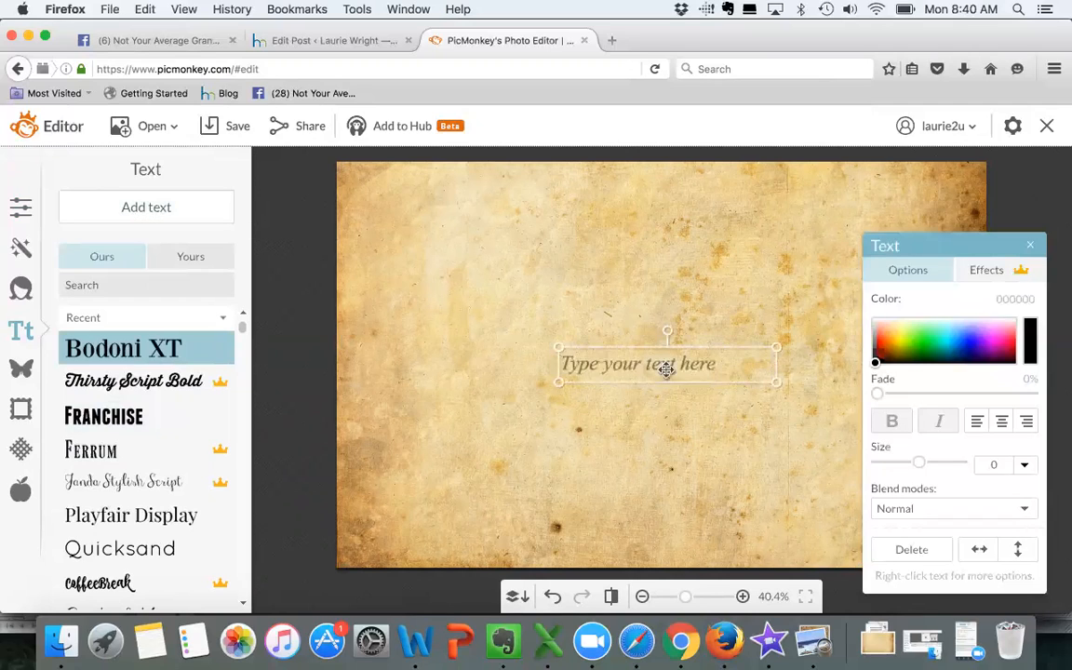
Move the new text box to the upper left of the background and enter "Buy 2nd home in Charleston by 2020".
{"action": "left_click_drag", "start_coordinate": [652, 369], "coordinate": [494, 258]}
{"action": "left_click", "coordinate": [494, 258]}
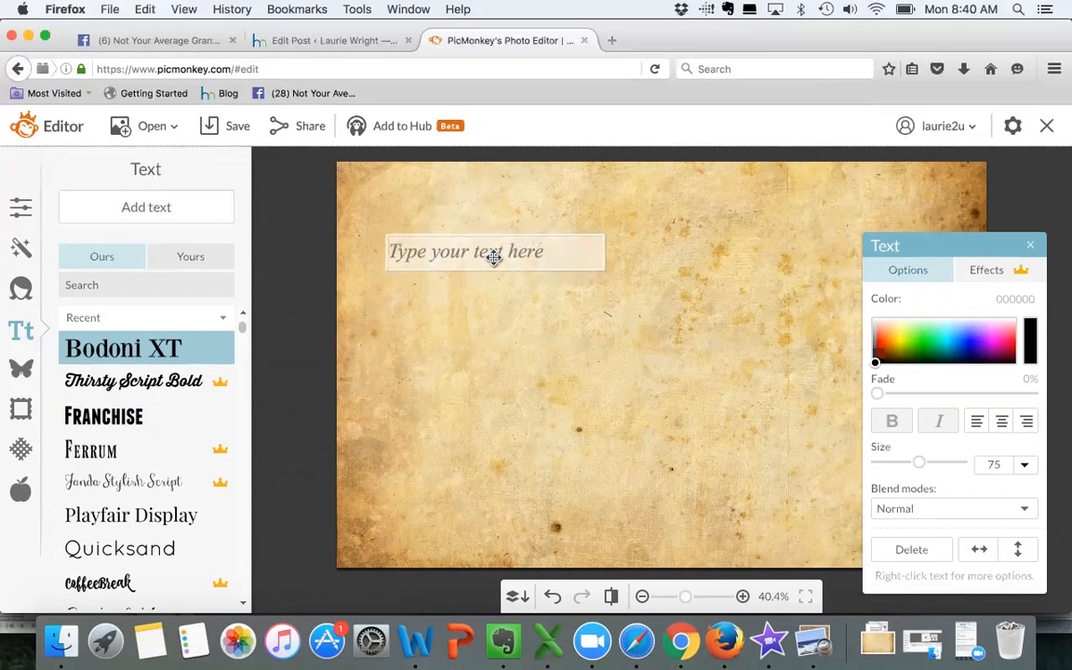
{"action": "type", "text": "Buy 2"}
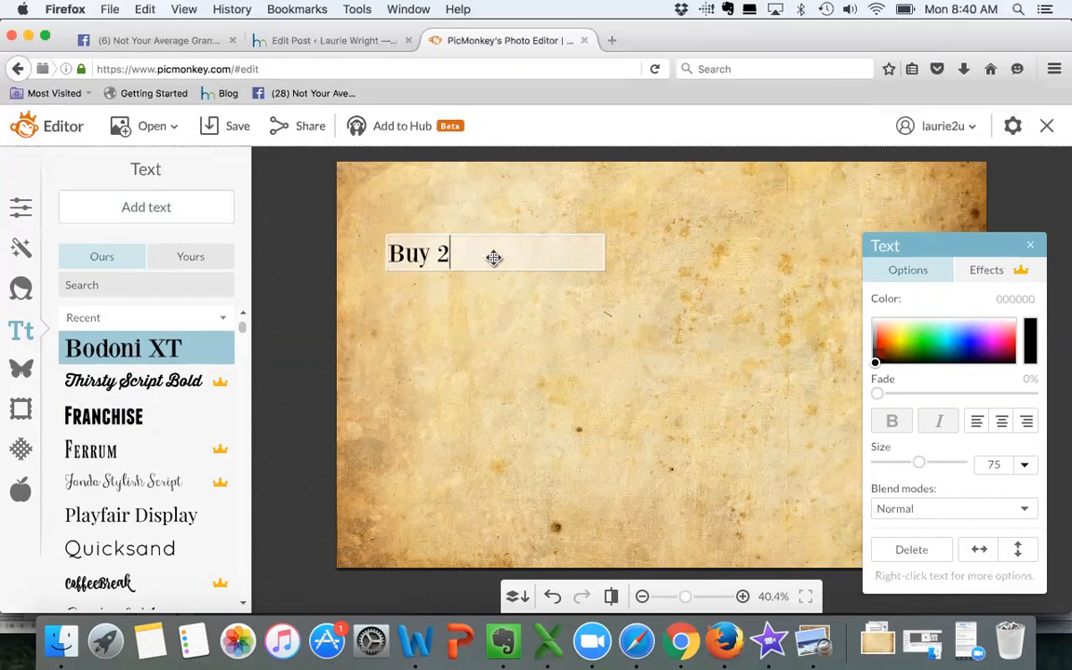
{"action": "type", "text": "nd home in C"}
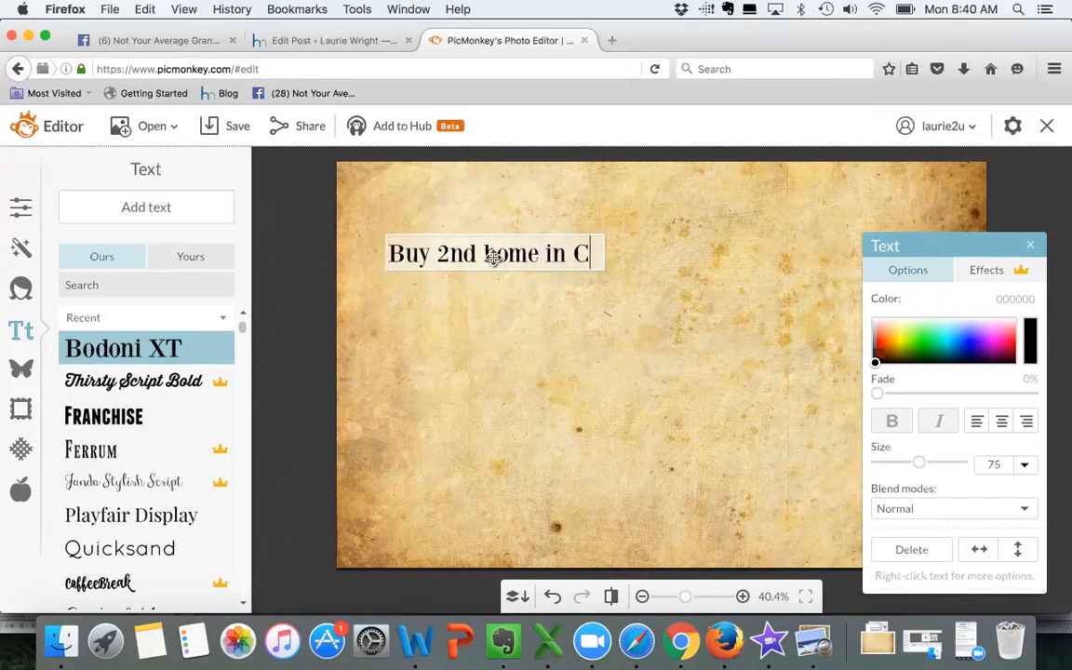
{"action": "type", "text": "harleston"}
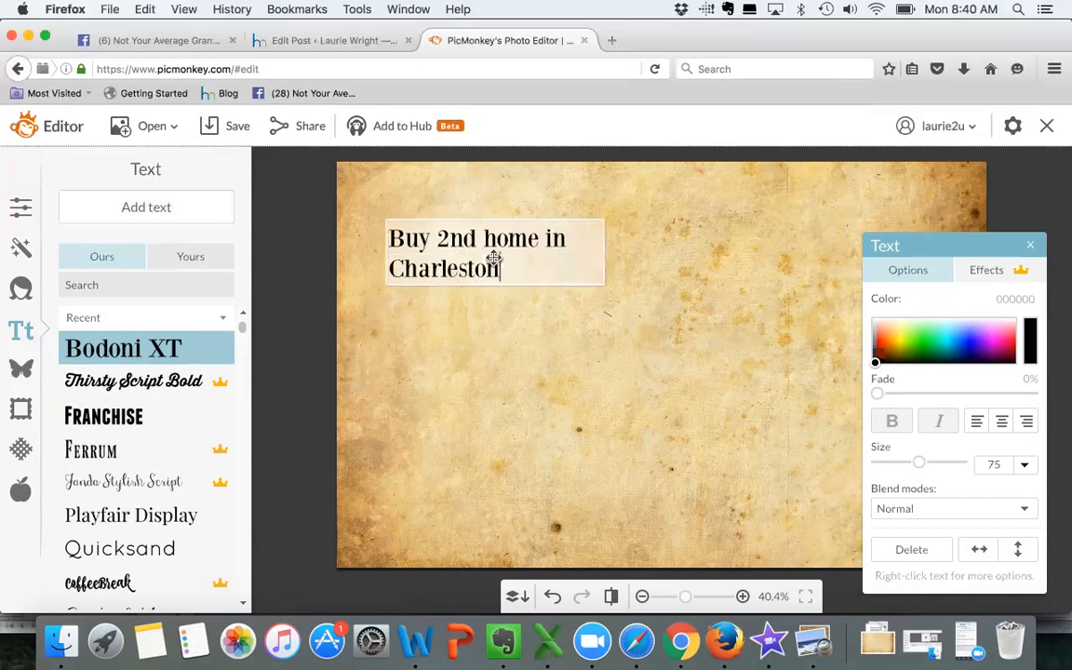
{"action": "type", "text": " by 2020"}
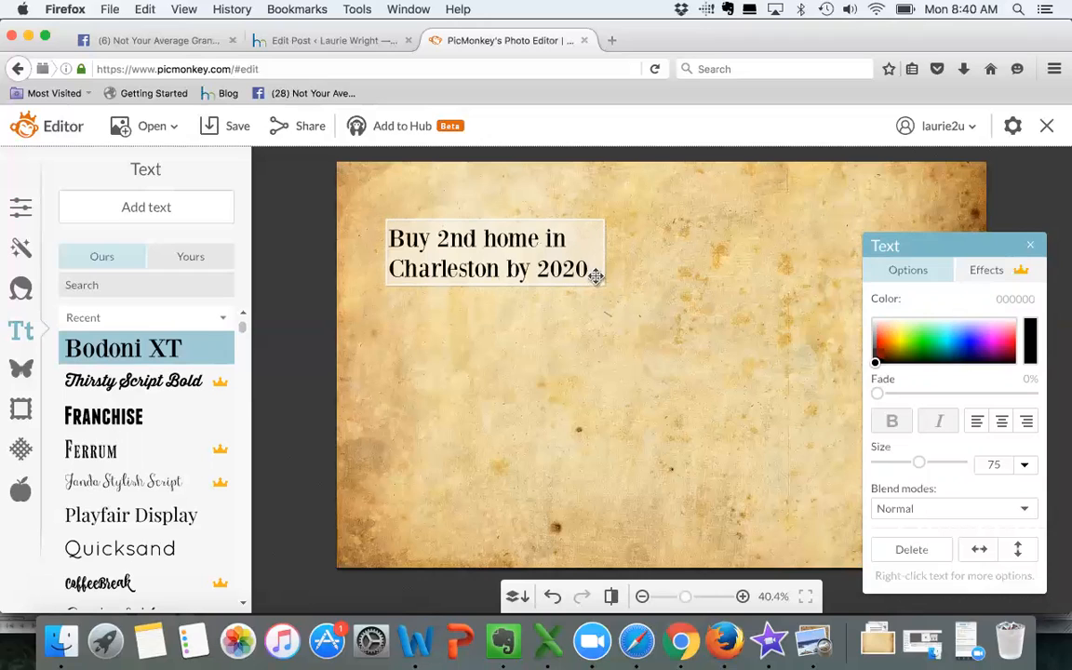
Reduce the font size of the whole Charleston text to 50.
{"action": "left_click_drag", "start_coordinate": [595, 276], "coordinate": [371, 226]}
{"action": "left_click_drag", "start_coordinate": [962, 247], "coordinate": [901, 180]}
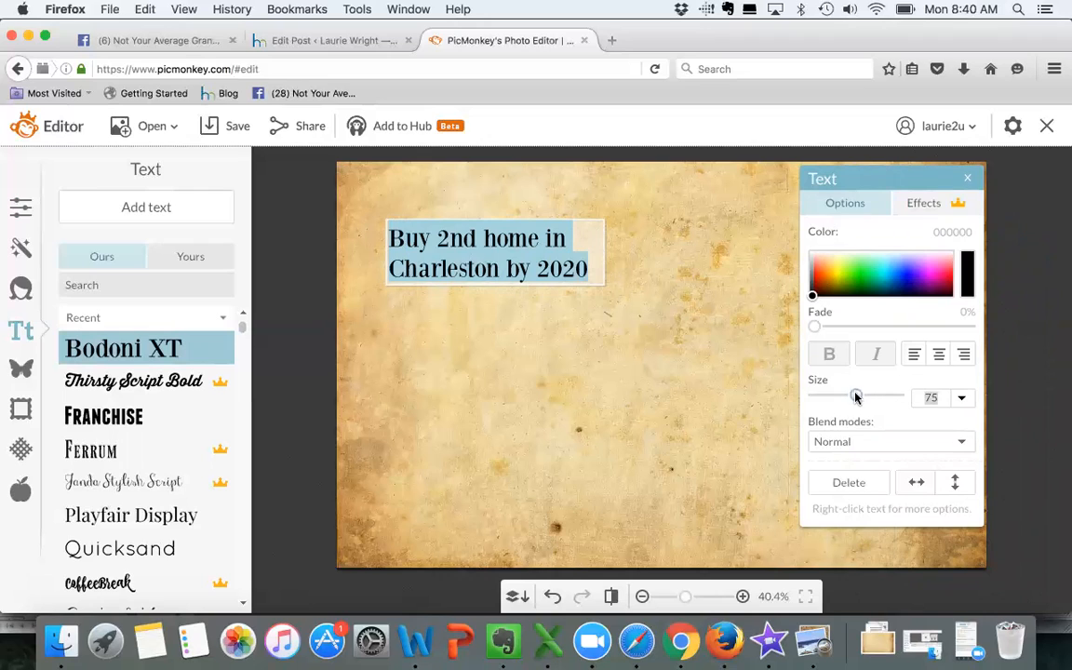
{"action": "left_click_drag", "start_coordinate": [854, 397], "coordinate": [849, 397]}
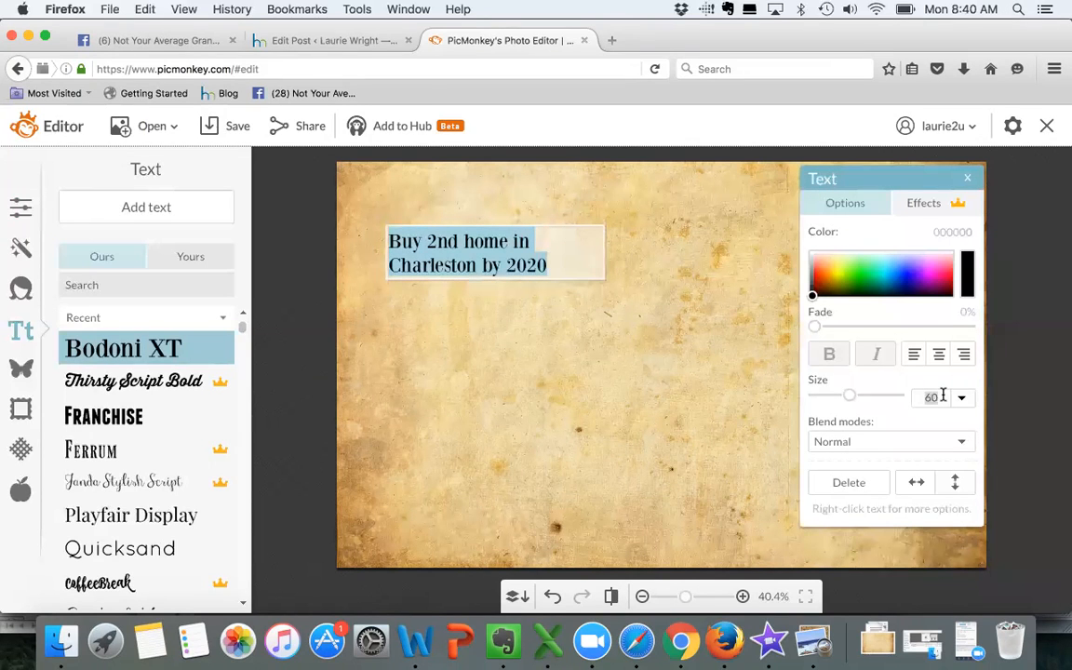
{"action": "type", "text": "50"}
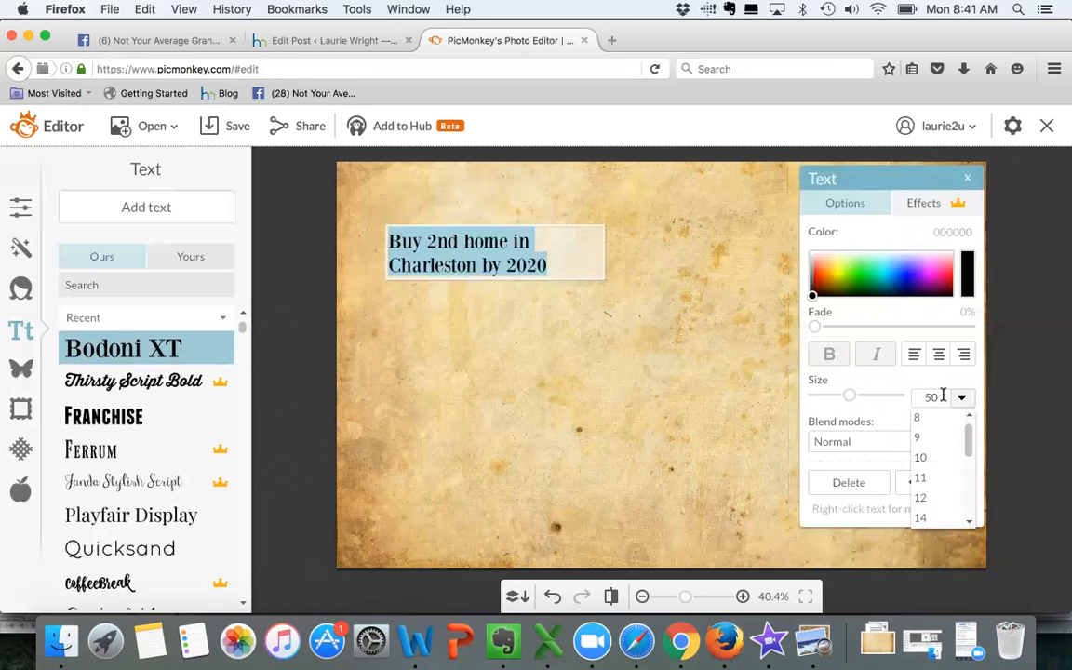
{"action": "key", "text": "Return"}
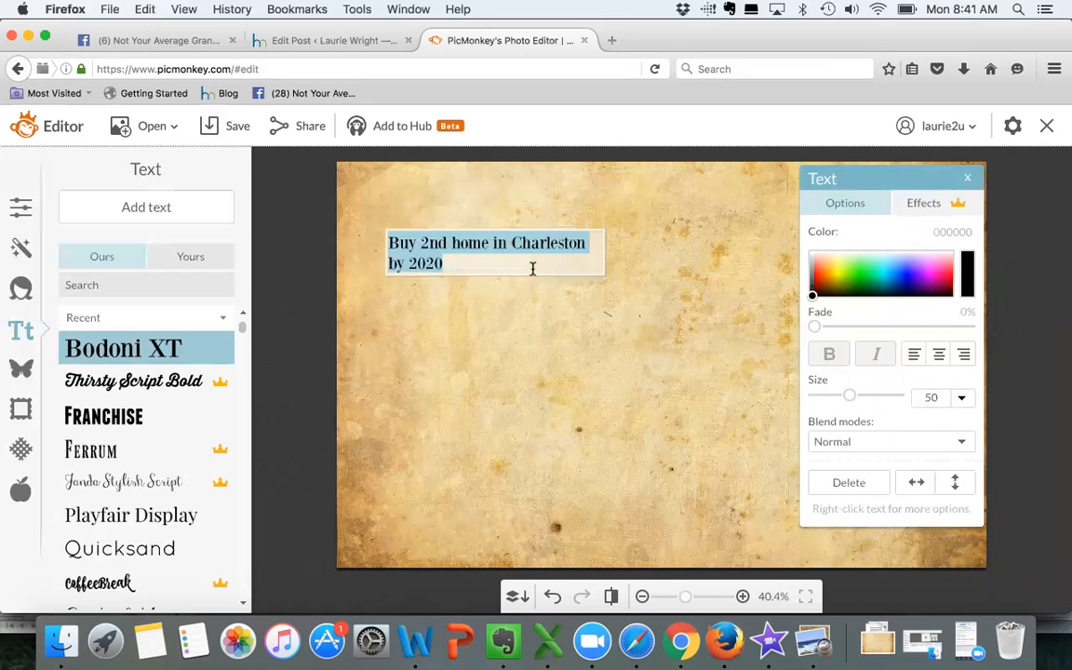
{"action": "left_click", "coordinate": [558, 317]}
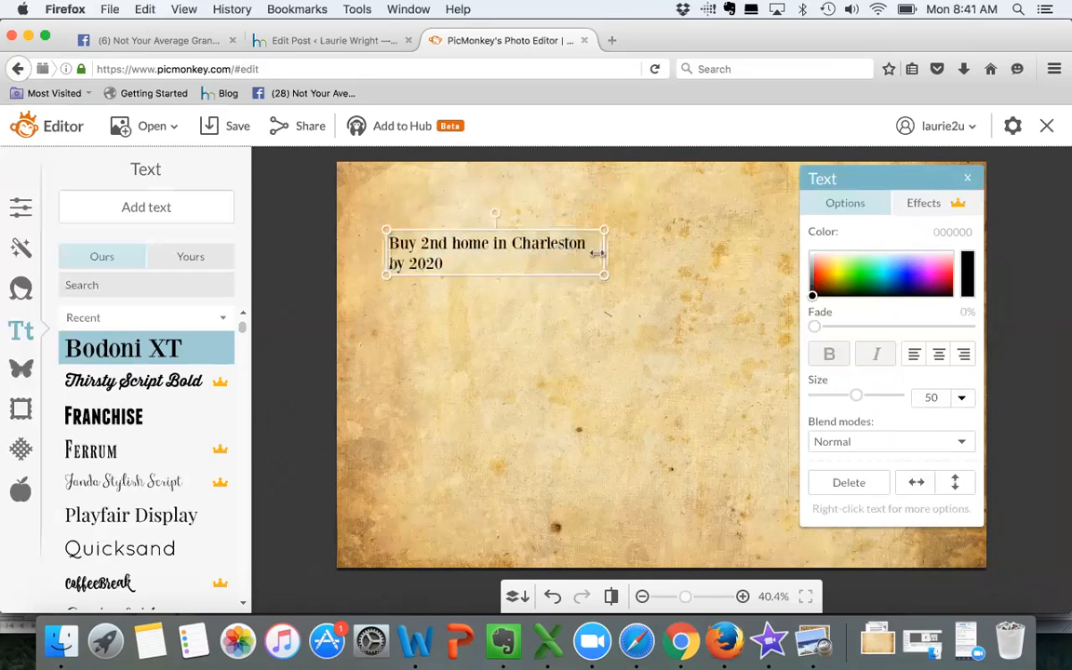
Widen the Charleston text box and insert a line break before the word "Charleston".
{"action": "left_click_drag", "start_coordinate": [607, 249], "coordinate": [653, 222]}
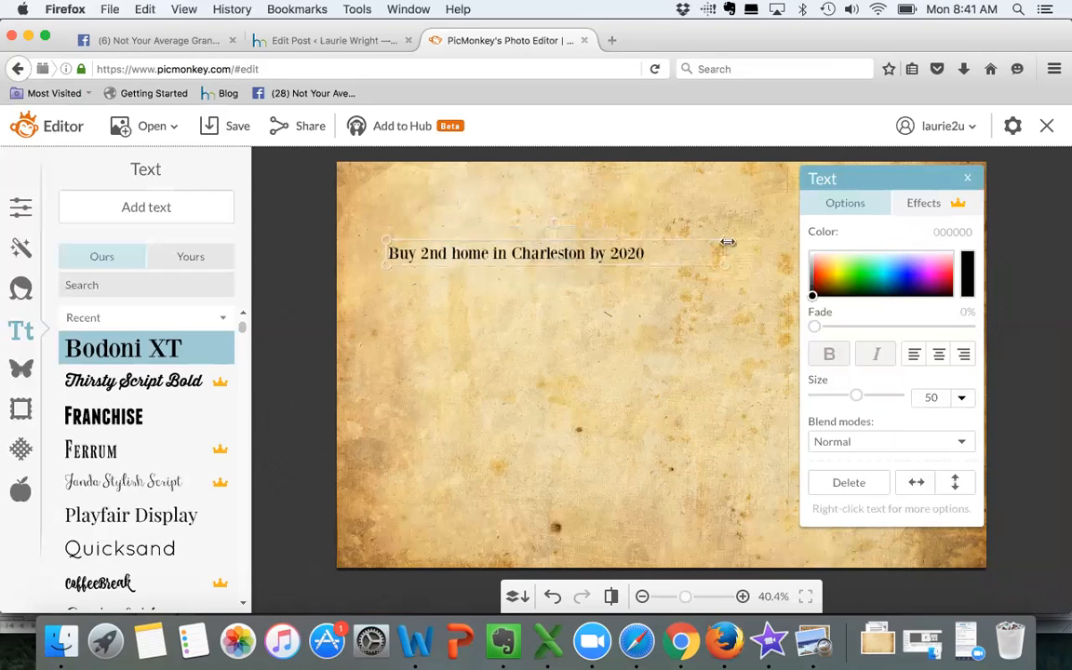
{"action": "double_click", "coordinate": [574, 253]}
{"action": "left_click", "coordinate": [510, 254]}
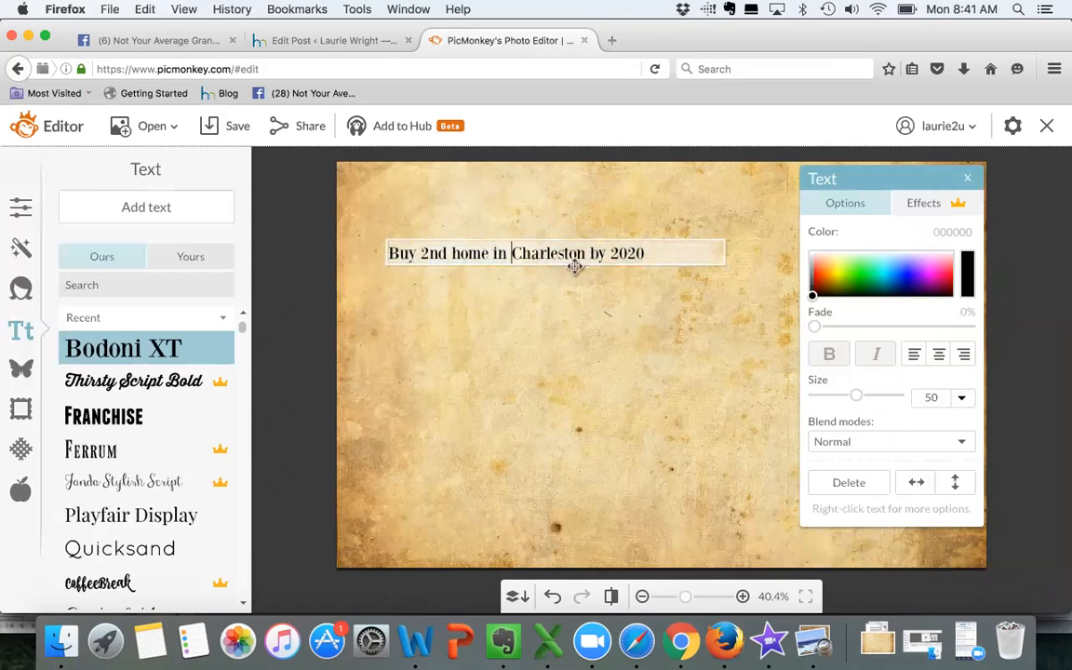
{"action": "key", "text": "Return"}
Center-align both lines of the Charleston text and move its box down toward the left edge of the background.
{"action": "left_click_drag", "start_coordinate": [530, 267], "coordinate": [386, 210]}
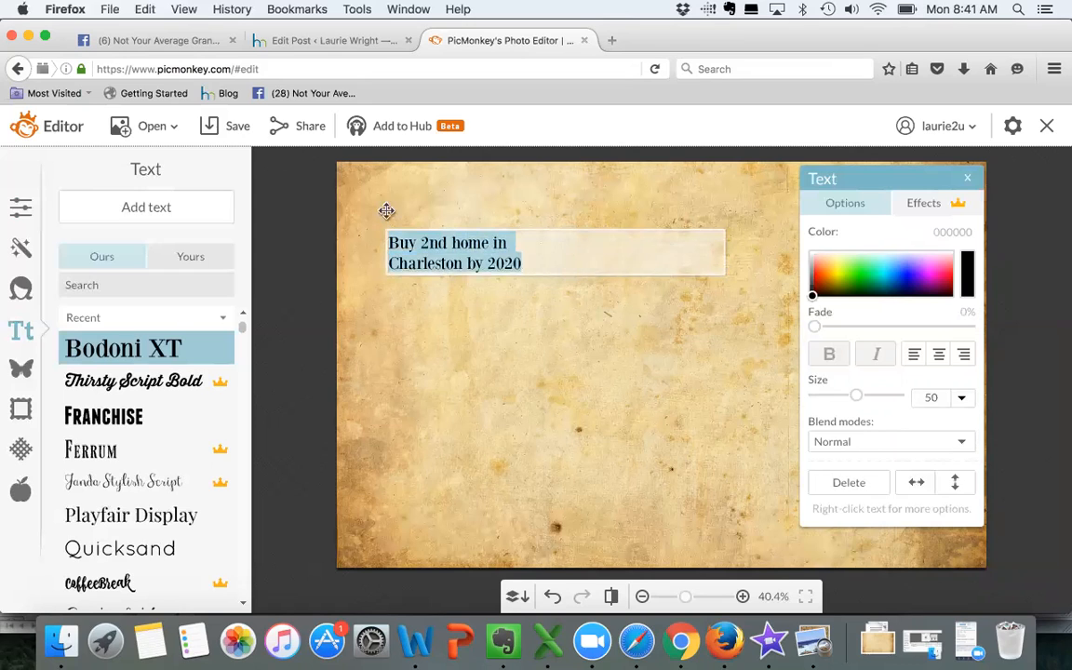
{"action": "left_click", "coordinate": [940, 356]}
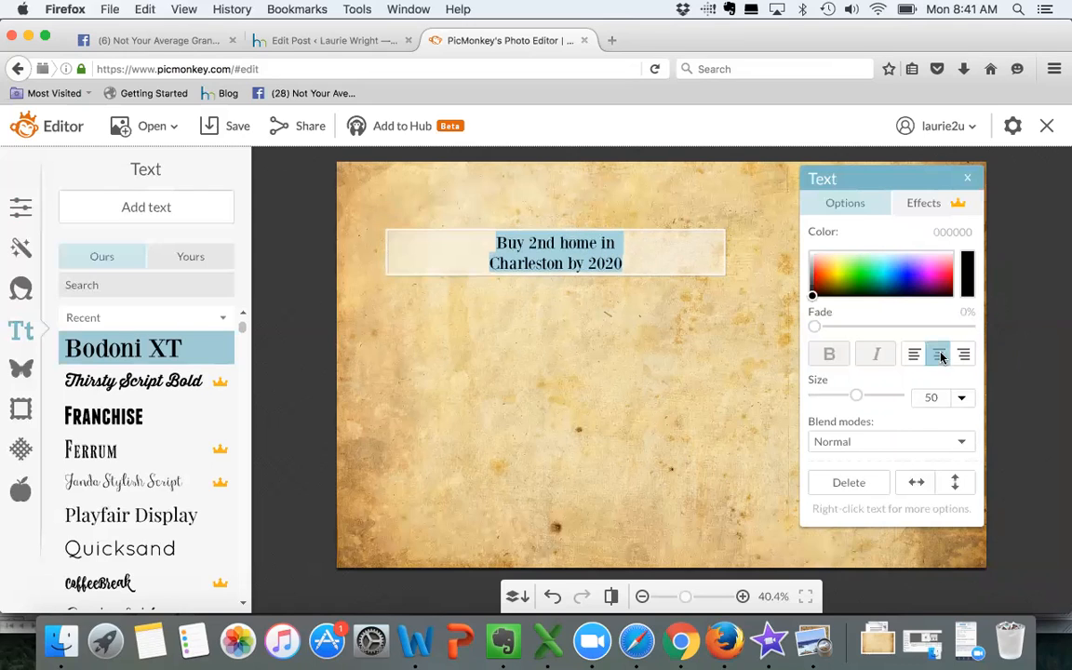
{"action": "left_click", "coordinate": [579, 315]}
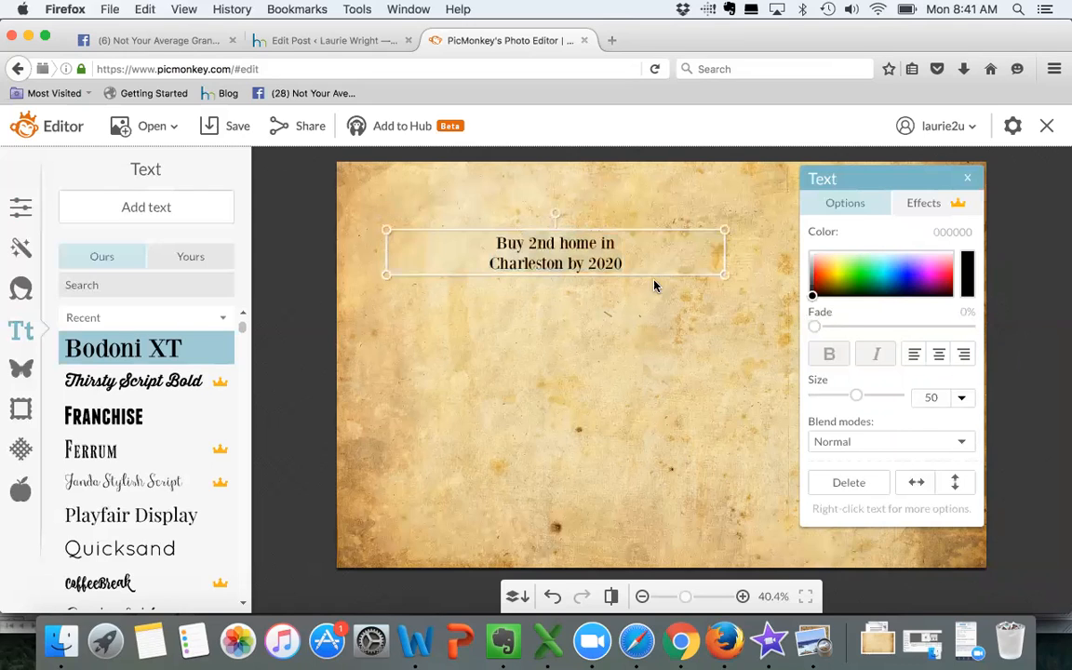
{"action": "left_click_drag", "start_coordinate": [600, 258], "coordinate": [497, 298]}
Change the font of the Charleston text to Franchise and deselect the text box.
{"action": "double_click", "coordinate": [498, 298]}
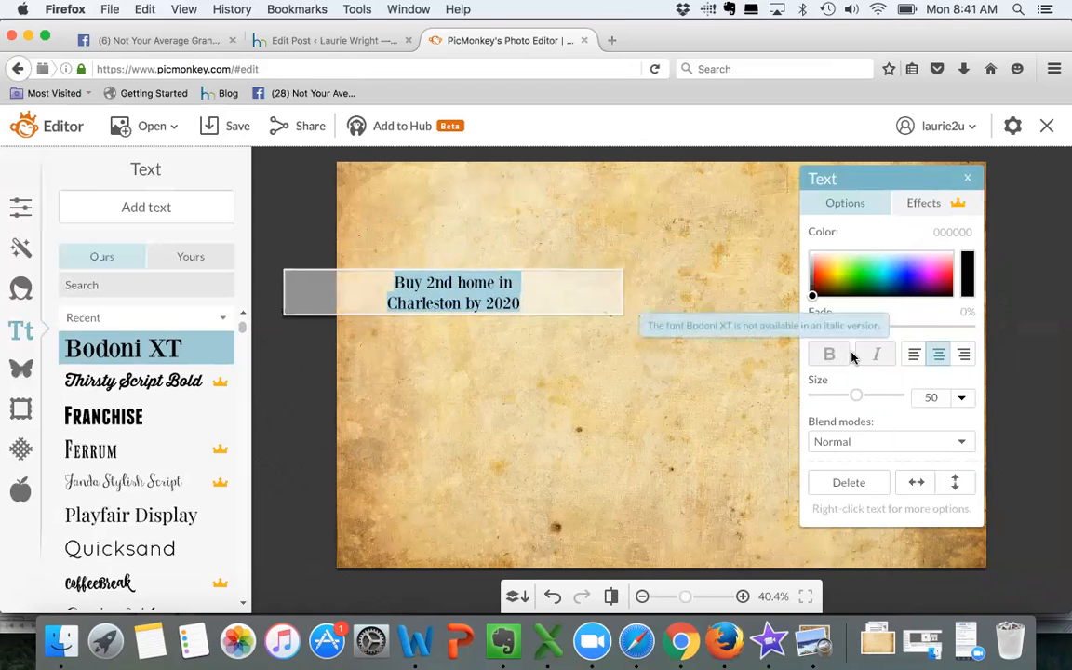
{"action": "left_click", "coordinate": [127, 418]}
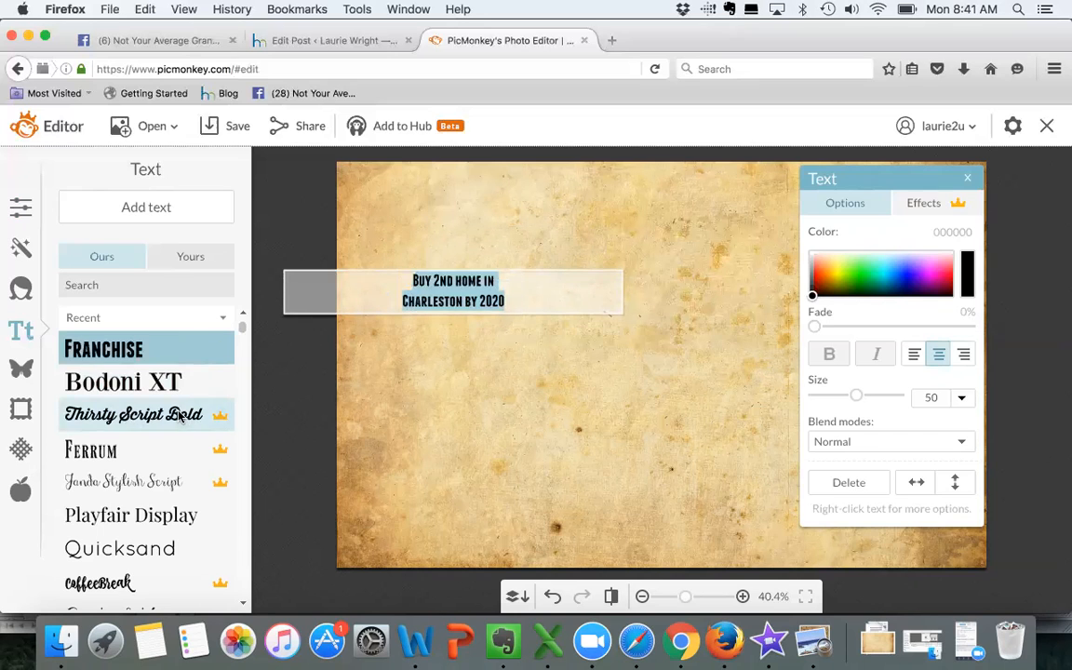
{"action": "left_click", "coordinate": [180, 417]}
{"action": "left_click", "coordinate": [157, 382]}
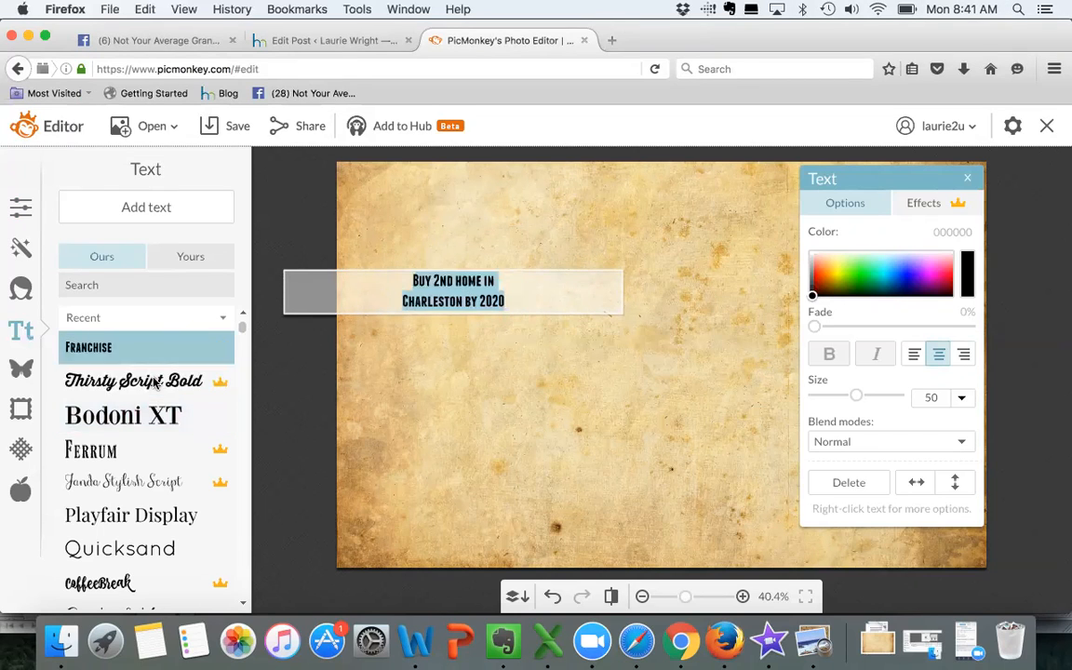
{"action": "left_click", "coordinate": [537, 384]}
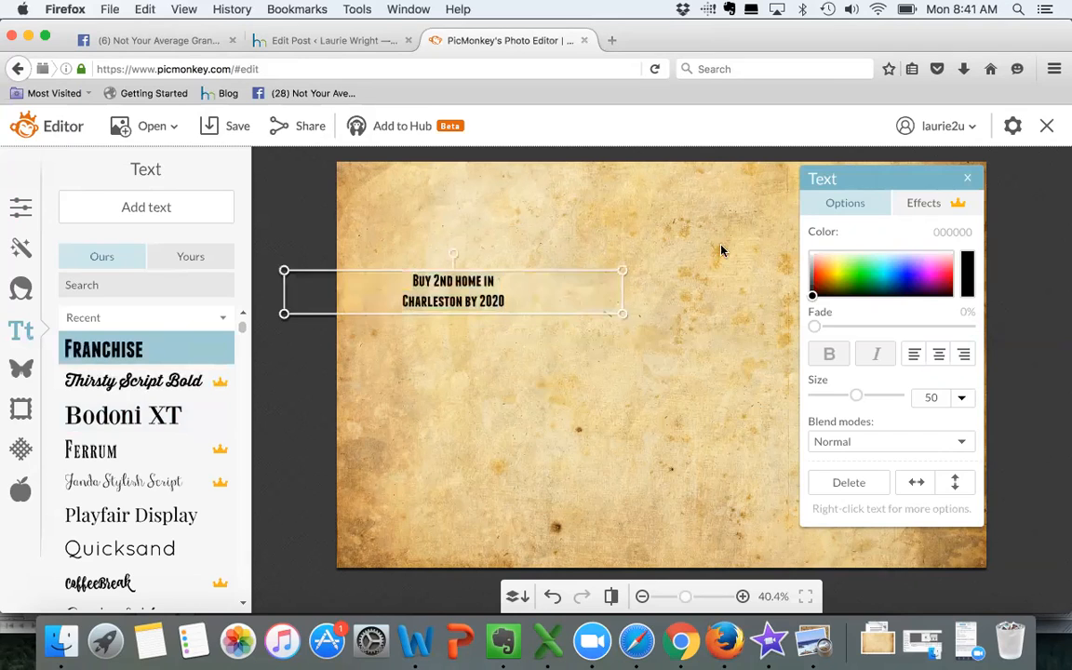
{"action": "left_click", "coordinate": [576, 410]}
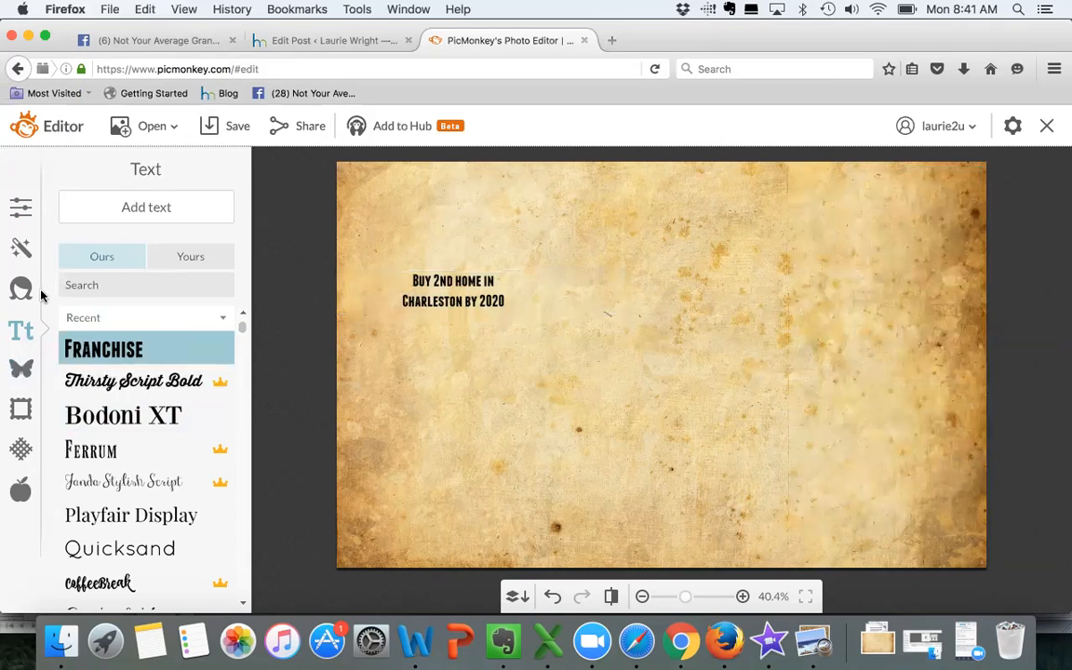
Add a second text box in the CoffeeBreak font reading "Be a 2016 Elite Coach".
{"action": "left_click", "coordinate": [158, 208]}
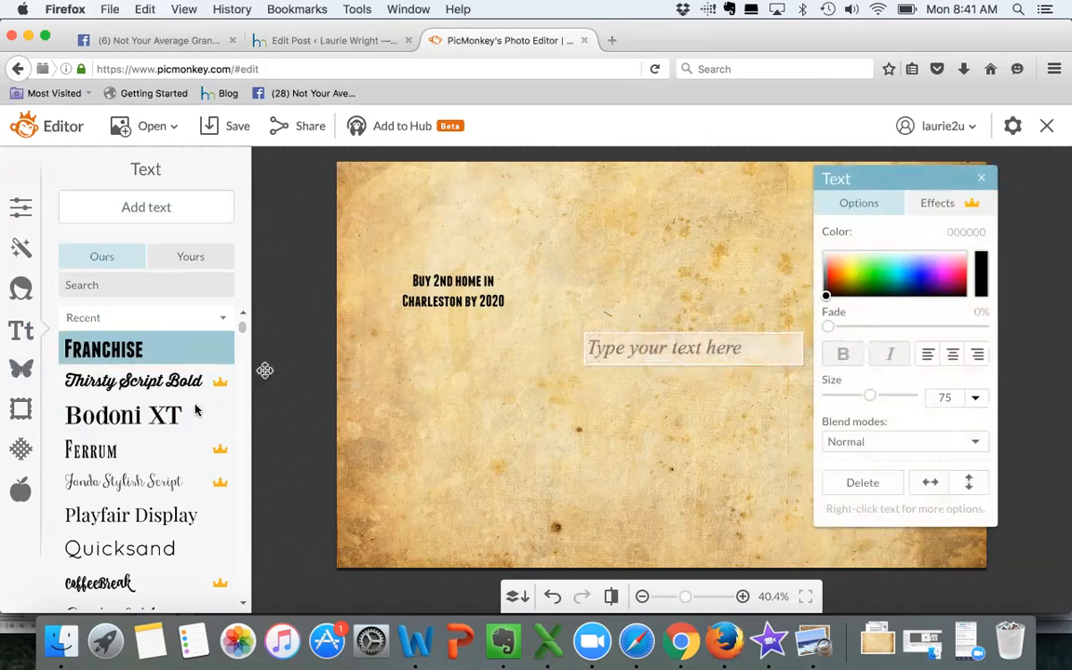
{"action": "left_click", "coordinate": [101, 583]}
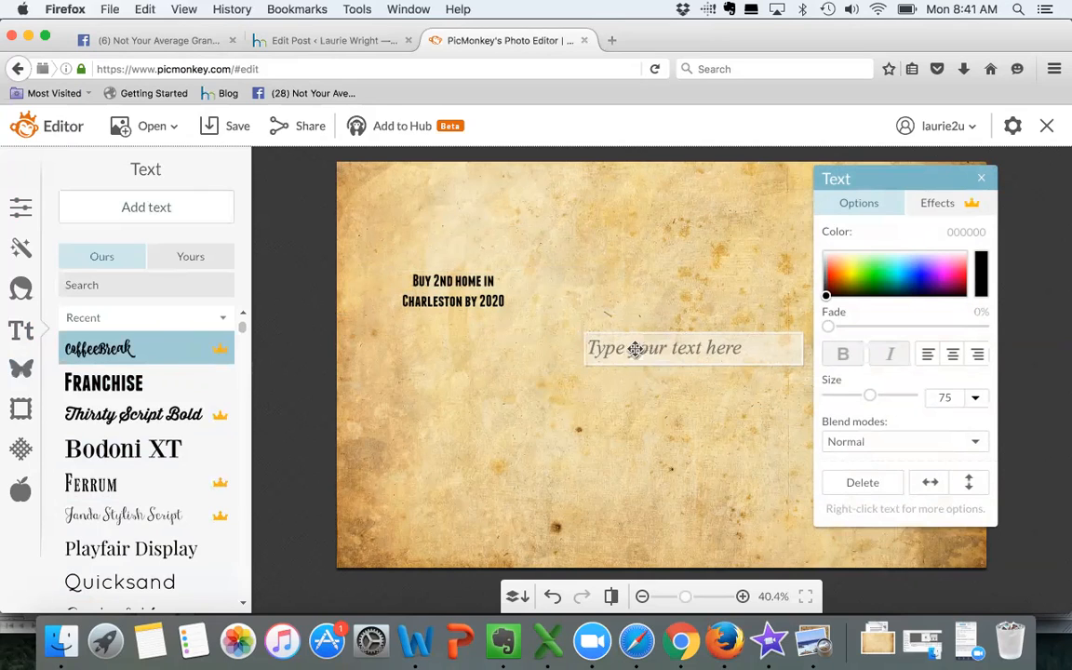
{"action": "type", "text": "Be"}
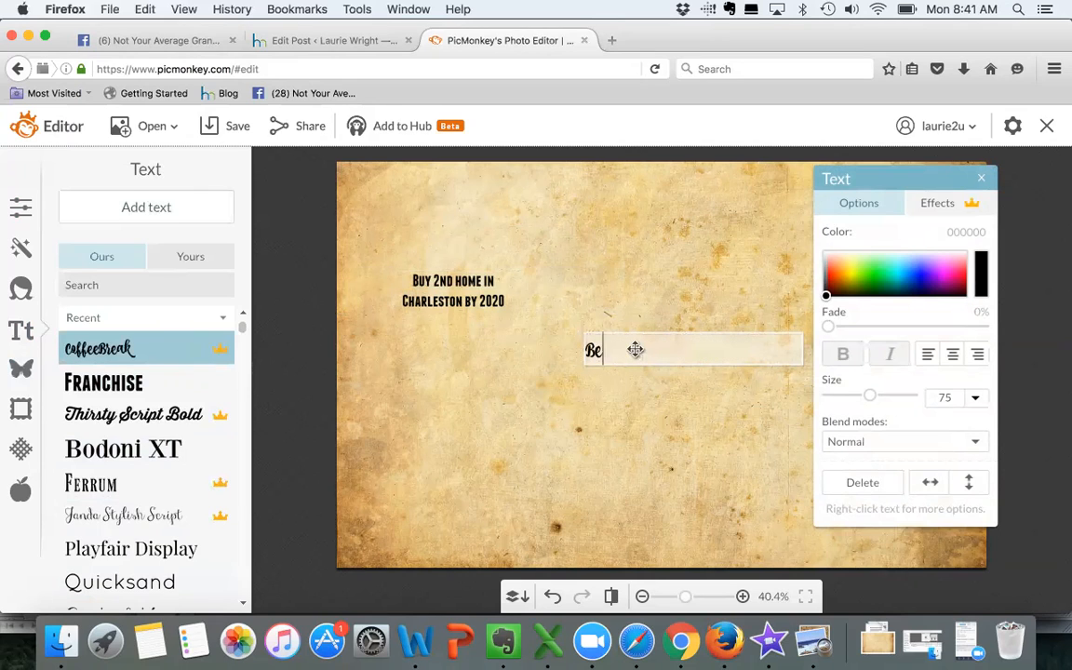
{"action": "type", "text": " a R+F Elite C"}
{"action": "type", "text": "oach"}
{"action": "left_click", "coordinate": [702, 428]}
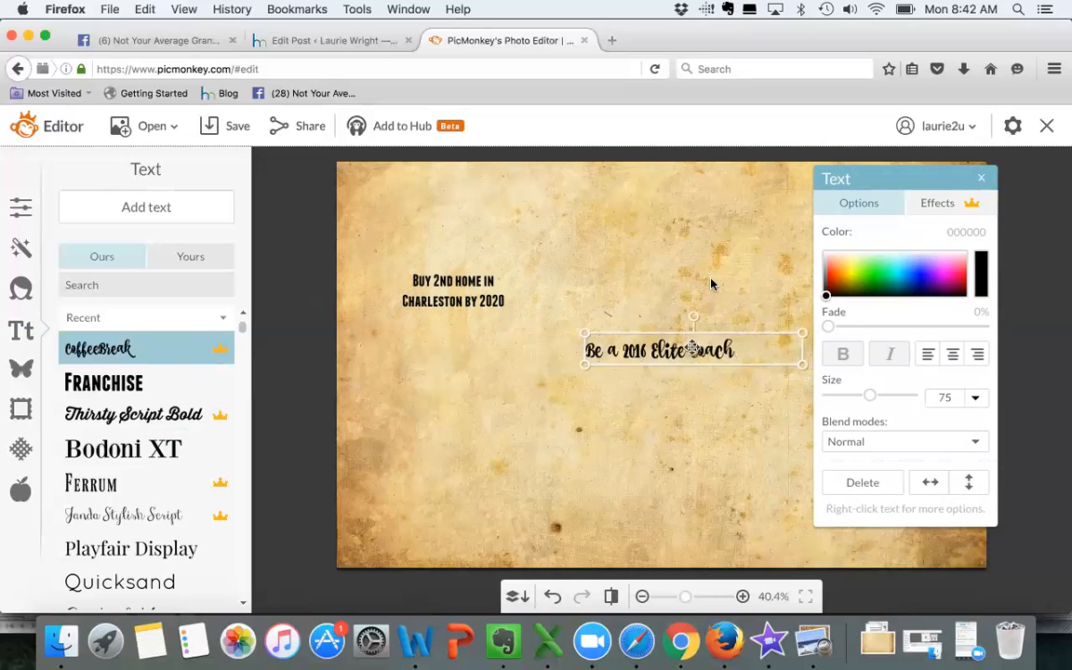
Move the "Be a 2016 Elite Coach" text to the lower left of the background, below the Charleston text, and deselect everything.
{"action": "left_click", "coordinate": [614, 311]}
{"action": "left_click_drag", "start_coordinate": [681, 344], "coordinate": [591, 432]}
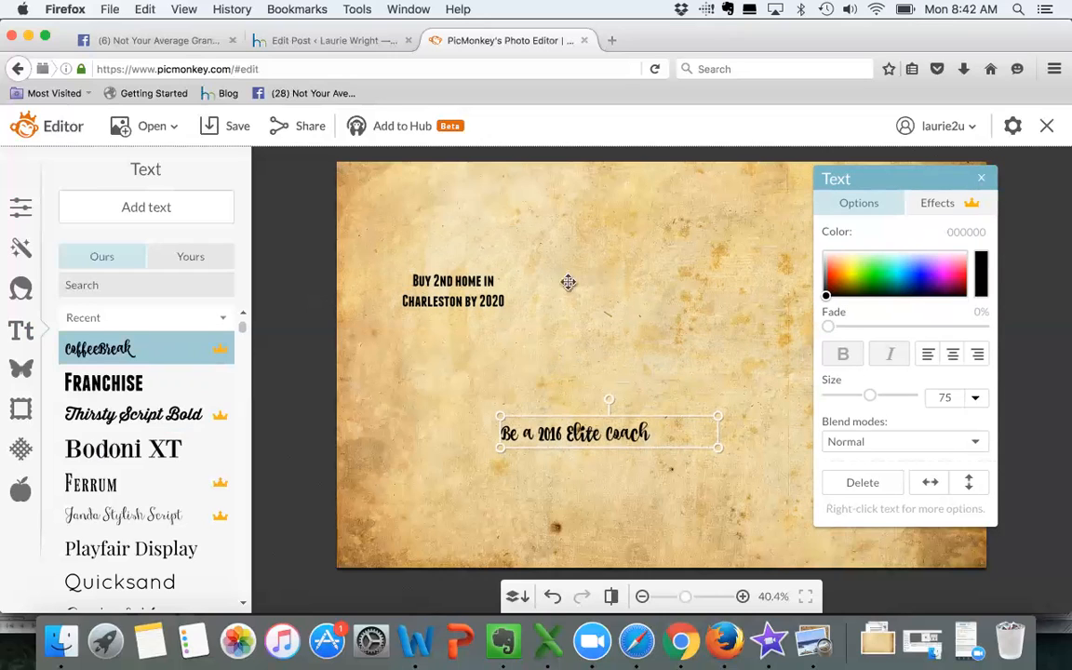
{"action": "left_click", "coordinate": [411, 302]}
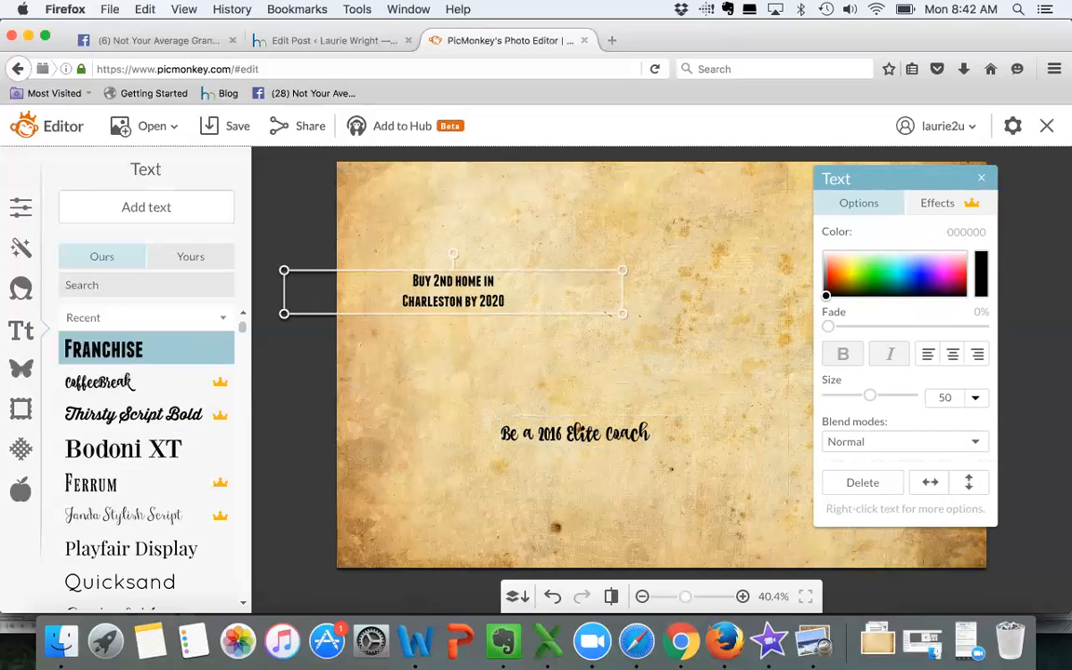
{"action": "left_click_drag", "start_coordinate": [550, 425], "coordinate": [438, 467]}
{"action": "left_click", "coordinate": [465, 386]}
{"action": "left_click", "coordinate": [490, 290]}
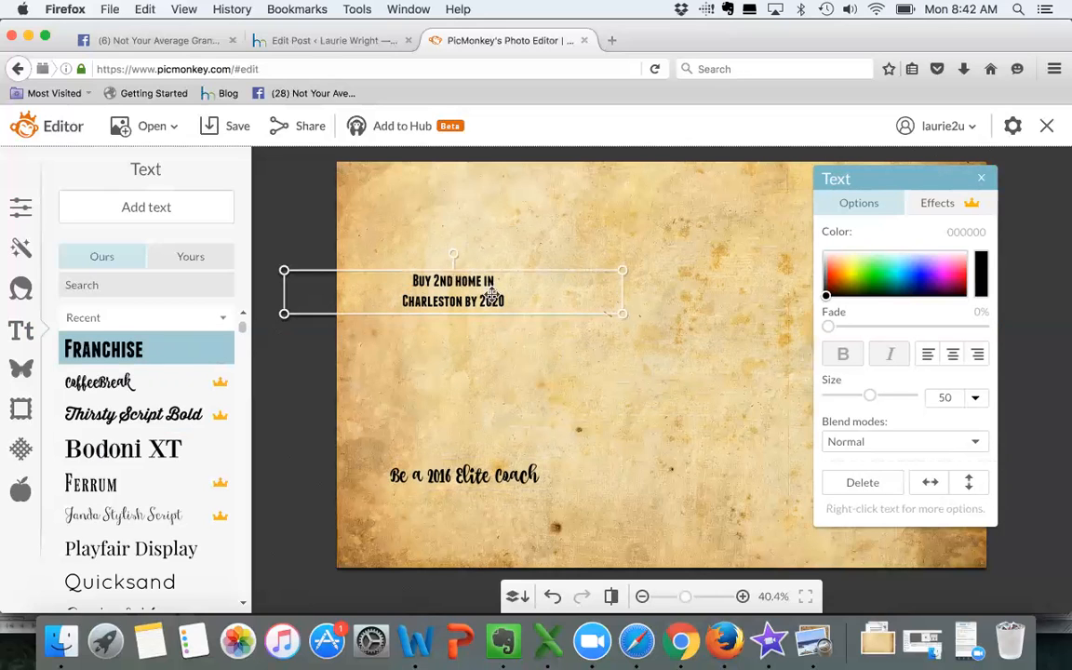
{"action": "left_click", "coordinate": [536, 341]}
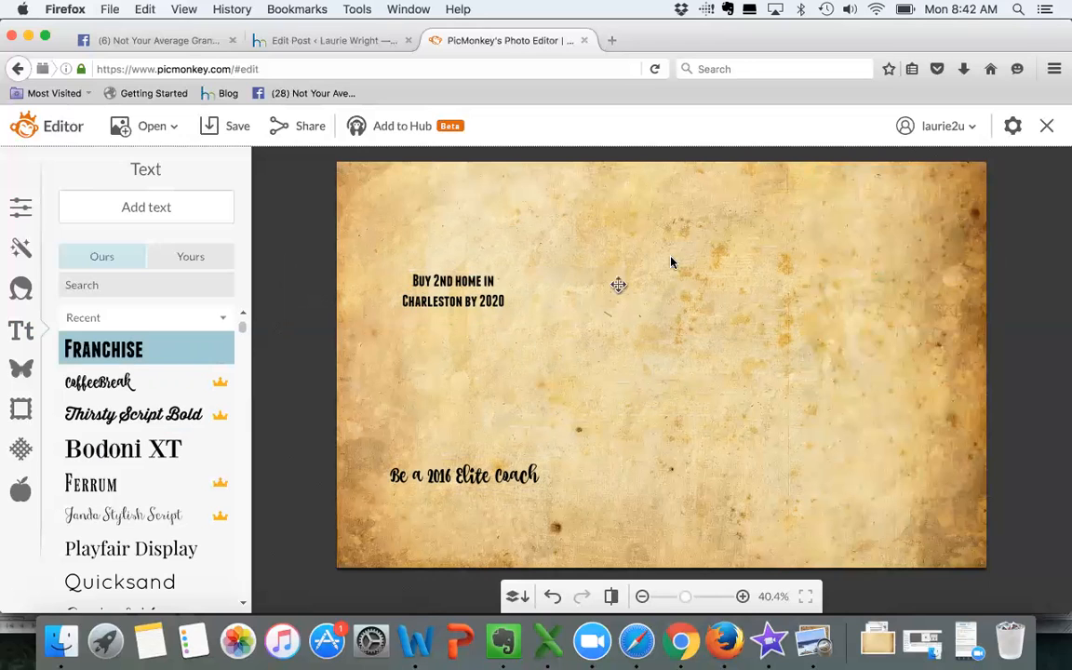
Switch to Chrome, search Google Images for "charleston sc" and browse the pictures.
{"action": "key", "text": "super+Tab"}
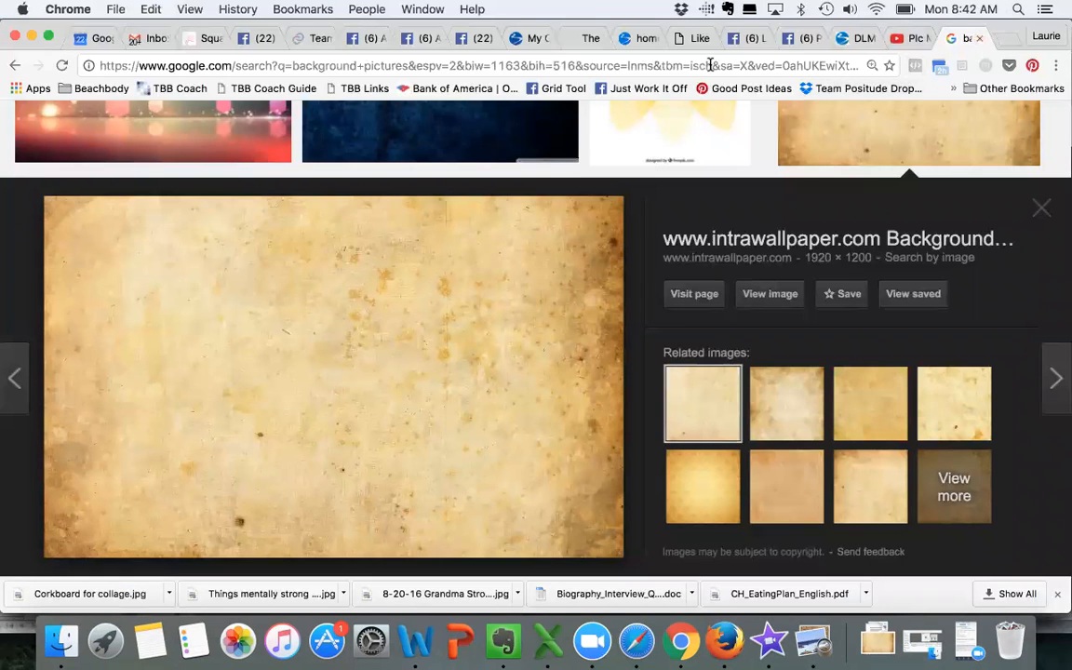
{"action": "left_click", "coordinate": [710, 65]}
{"action": "double_click", "coordinate": [709, 65]}
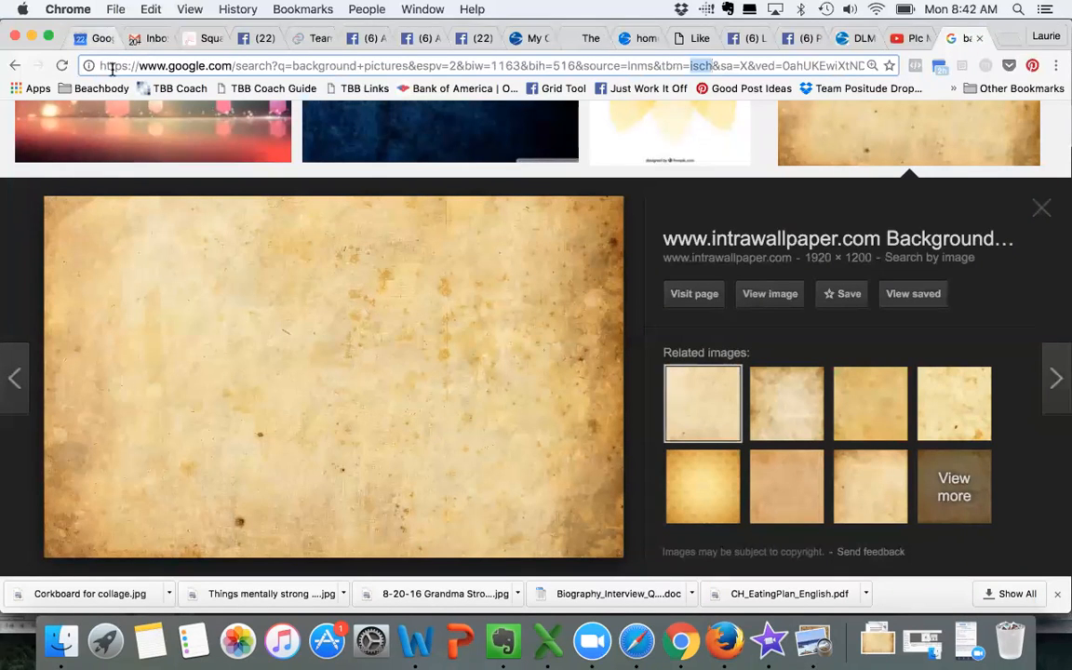
{"action": "left_click_drag", "start_coordinate": [88, 65], "coordinate": [902, 74]}
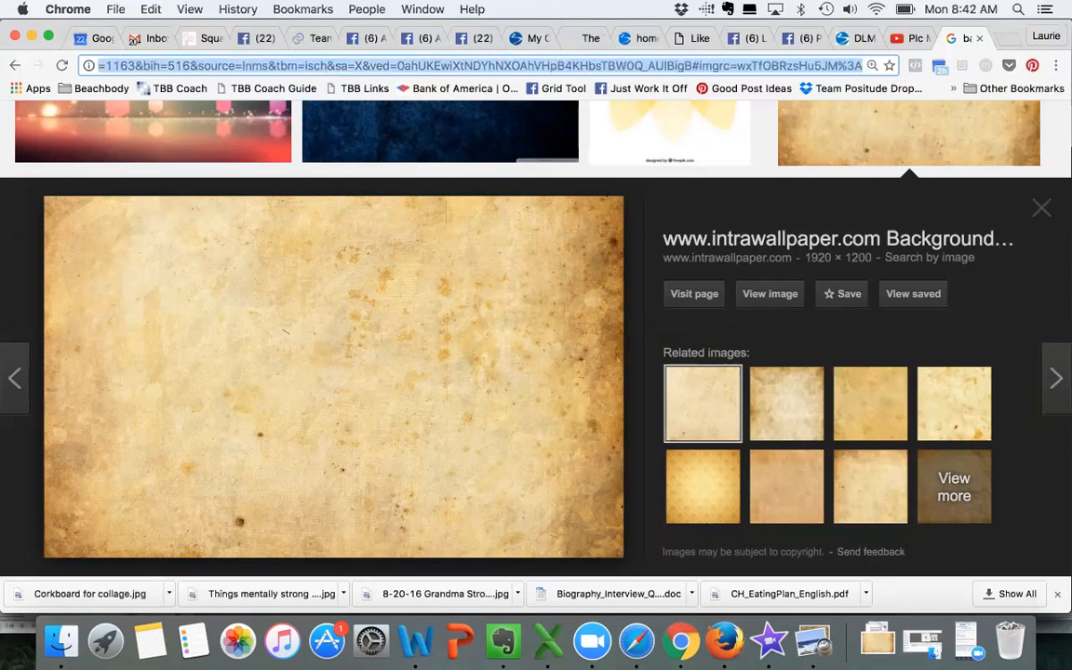
{"action": "type", "text": "charlest"}
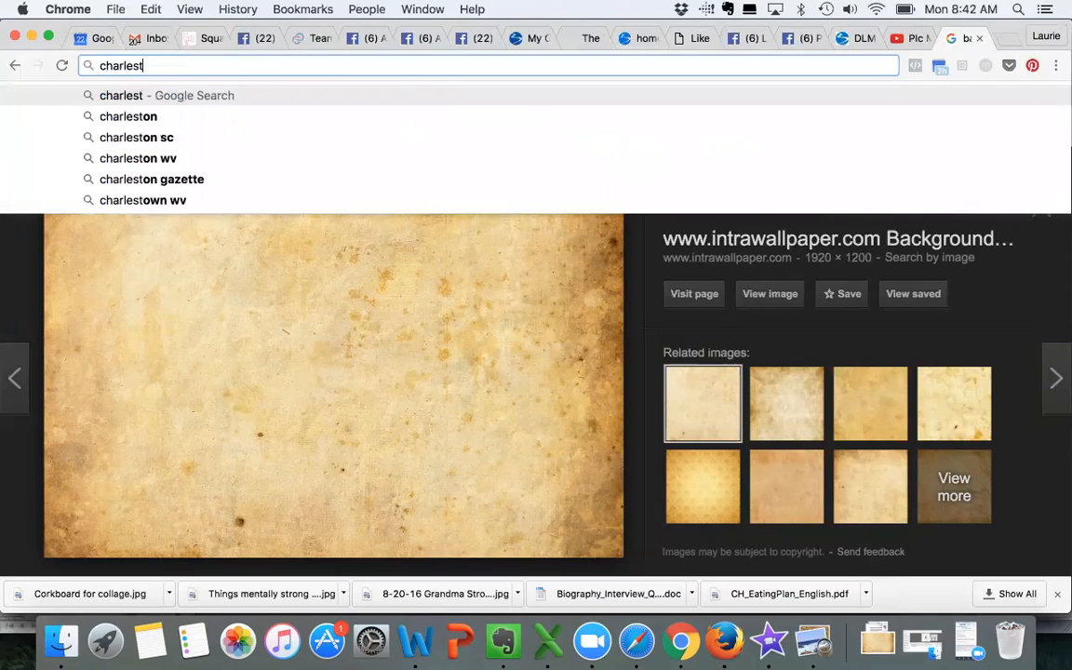
{"action": "left_click", "coordinate": [813, 137]}
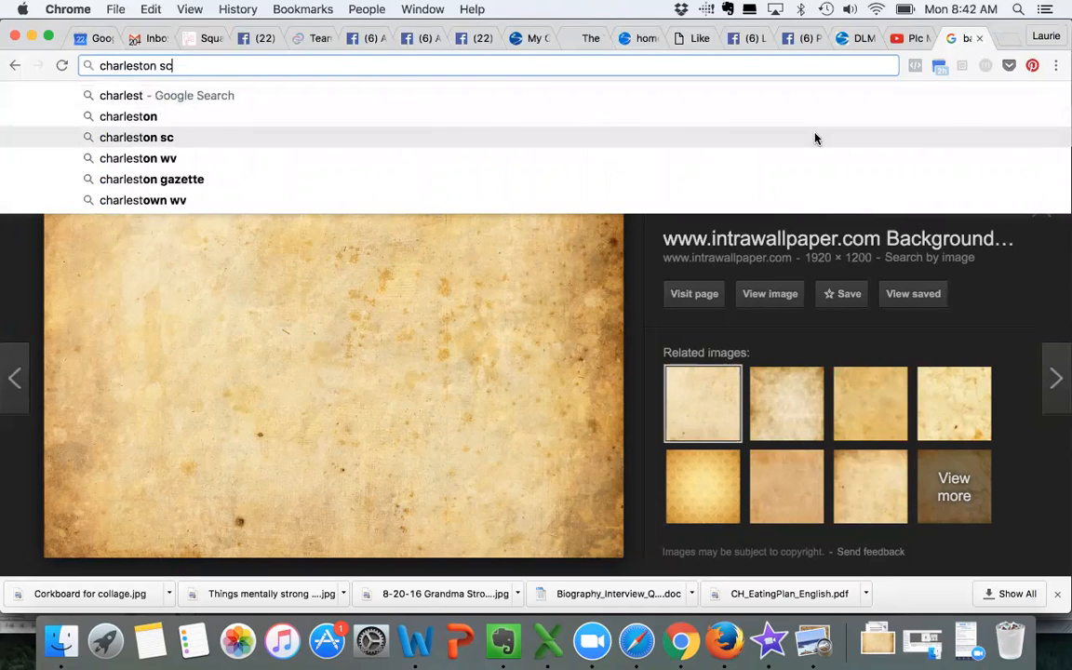
{"action": "left_click", "coordinate": [244, 181]}
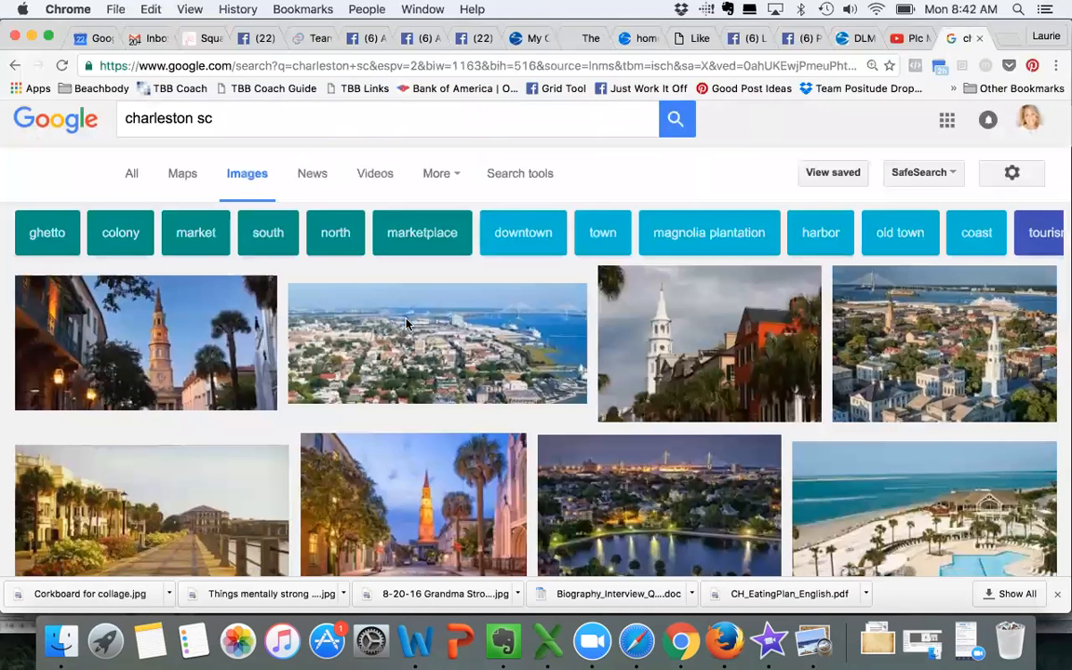
{"action": "scroll", "coordinate": [406, 324], "scroll_direction": "down", "scroll_amount": 2}
{"action": "scroll", "coordinate": [406, 324], "scroll_direction": "down", "scroll_amount": 1}
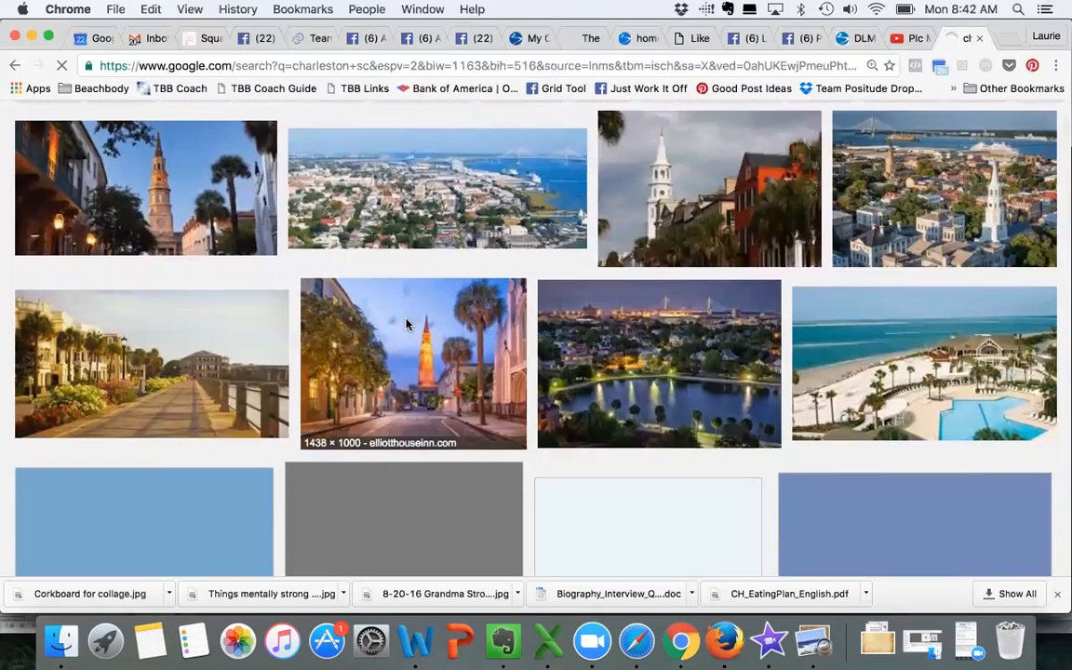
Browse the Charleston image results and open the preview of the horse-drawn carriage street picture.
{"action": "scroll", "coordinate": [406, 324], "scroll_direction": "down", "scroll_amount": 1}
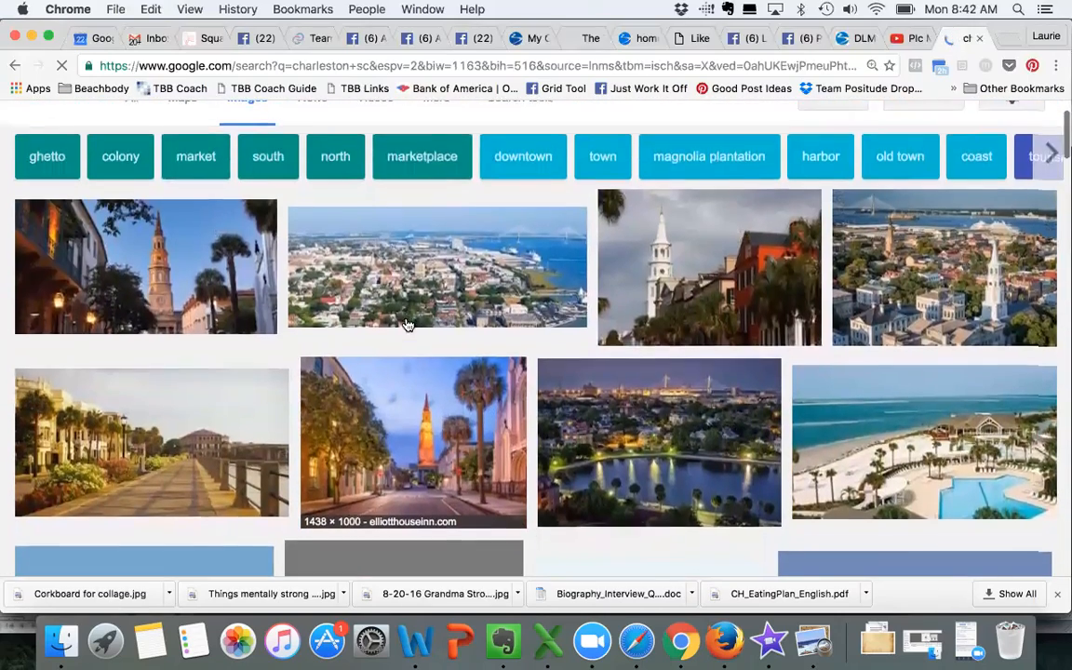
{"action": "scroll", "coordinate": [407, 324], "scroll_direction": "down", "scroll_amount": 4}
{"action": "scroll", "coordinate": [406, 324], "scroll_direction": "down", "scroll_amount": 1}
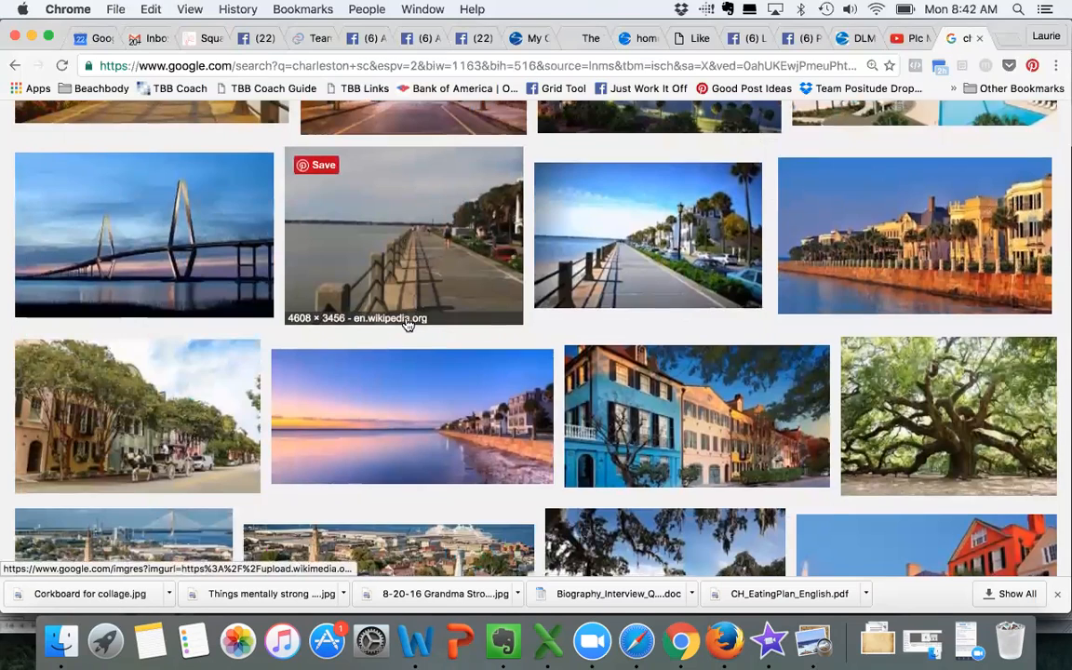
{"action": "scroll", "coordinate": [406, 324], "scroll_direction": "down", "scroll_amount": 1}
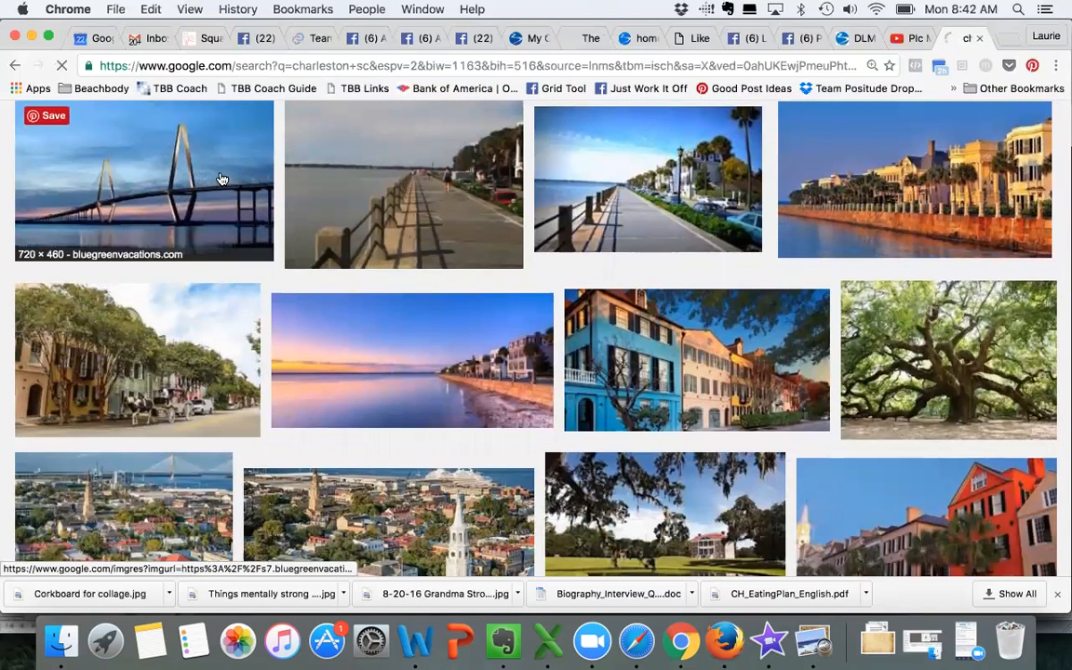
{"action": "scroll", "coordinate": [383, 325], "scroll_direction": "down", "scroll_amount": 1}
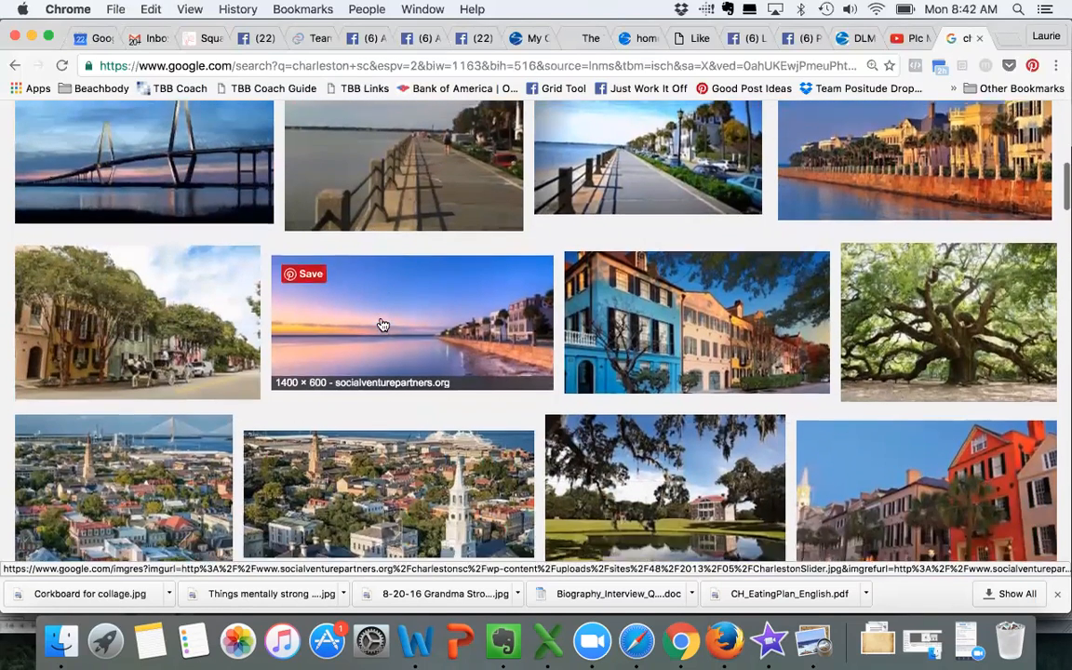
{"action": "left_click", "coordinate": [189, 276]}
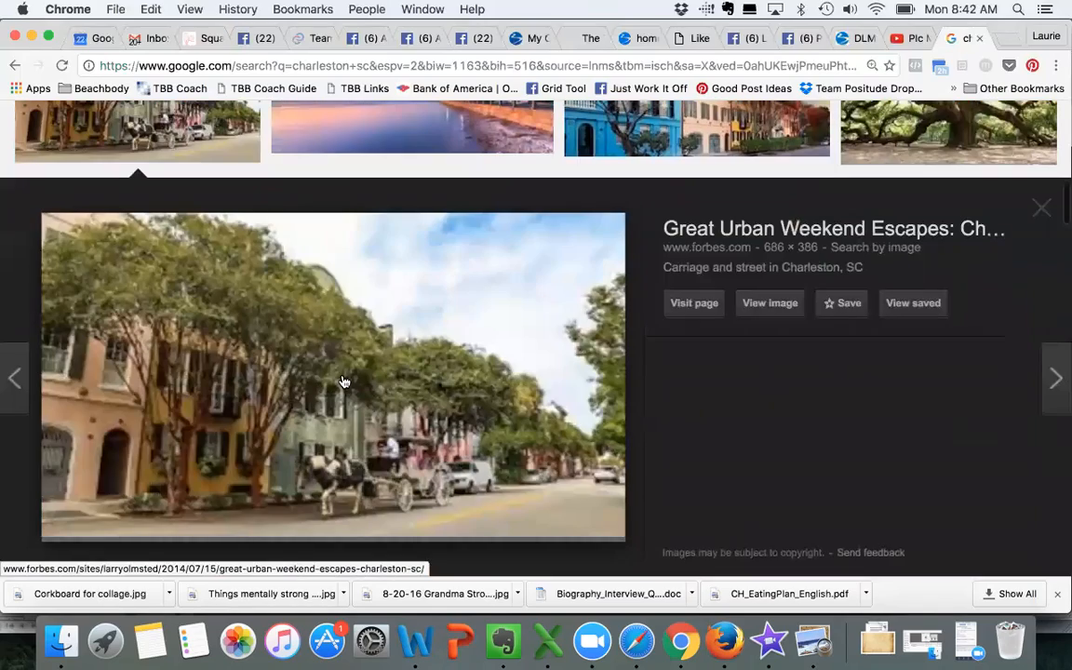
Look through the rest of the Charleston image results for other pictures suited to the collage.
{"action": "scroll", "coordinate": [343, 382], "scroll_direction": "down", "scroll_amount": 5}
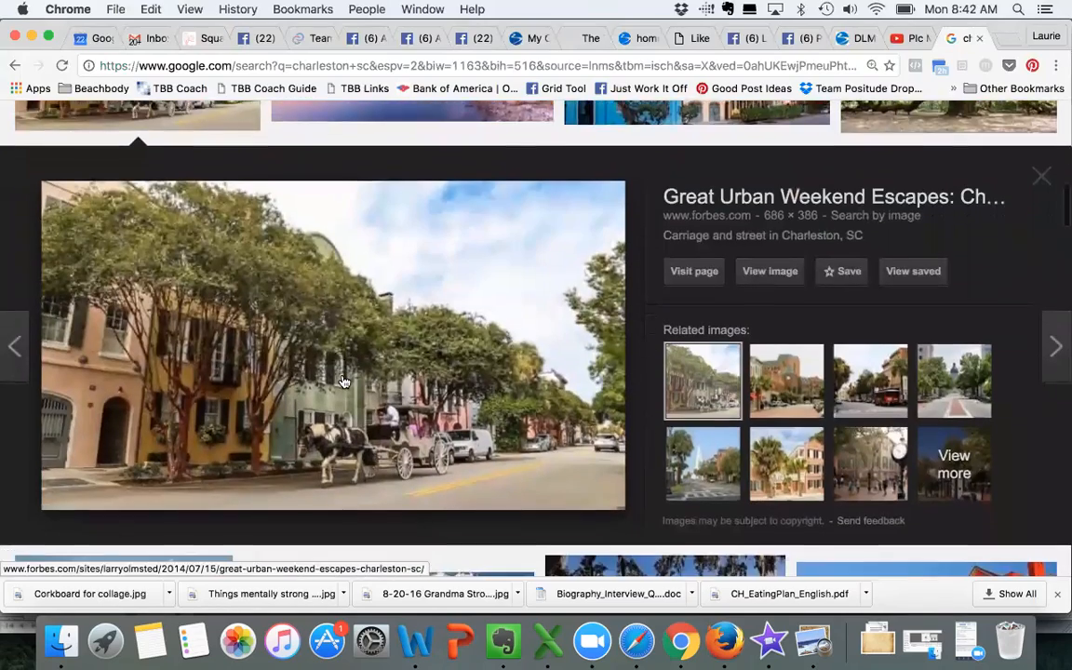
{"action": "scroll", "coordinate": [344, 382], "scroll_direction": "down", "scroll_amount": 7}
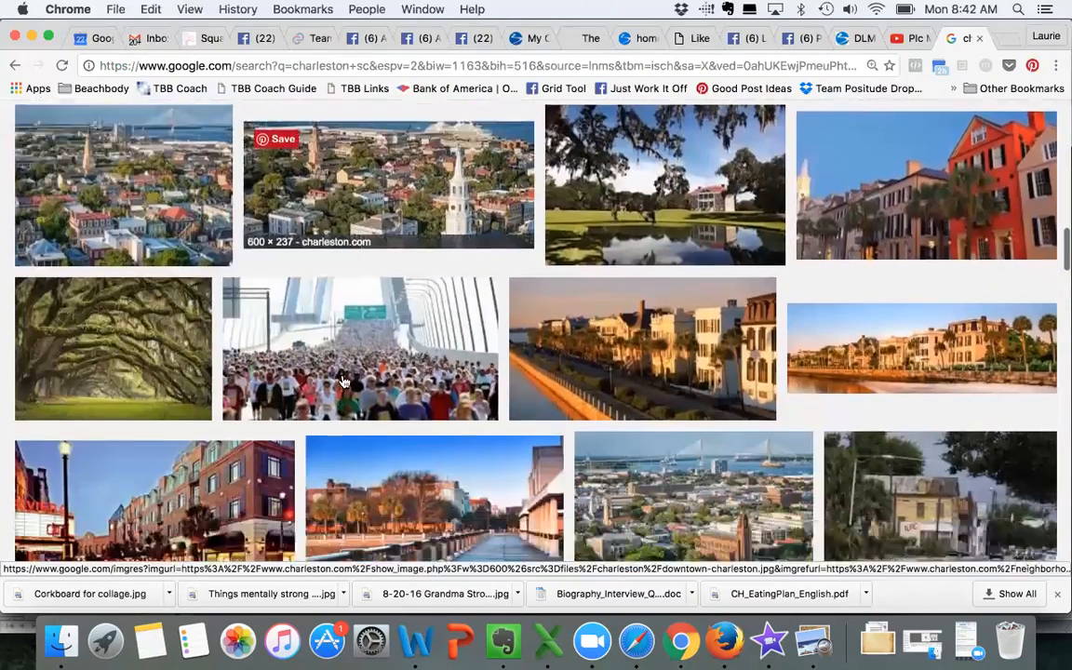
{"action": "scroll", "coordinate": [343, 381], "scroll_direction": "down", "scroll_amount": 3}
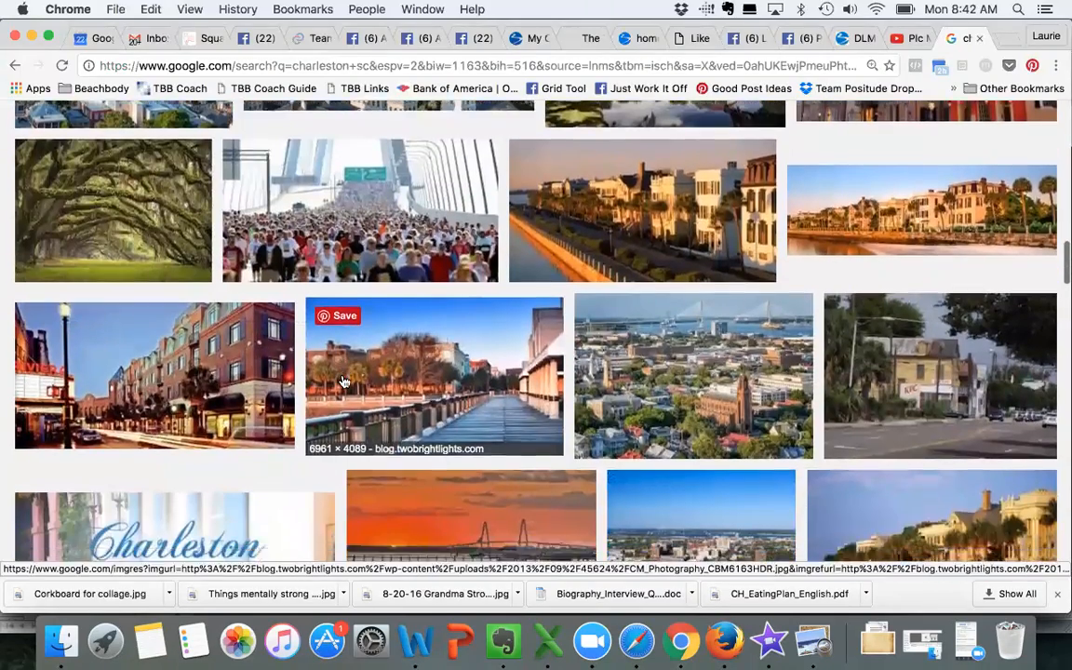
{"action": "scroll", "coordinate": [343, 381], "scroll_direction": "down", "scroll_amount": 7}
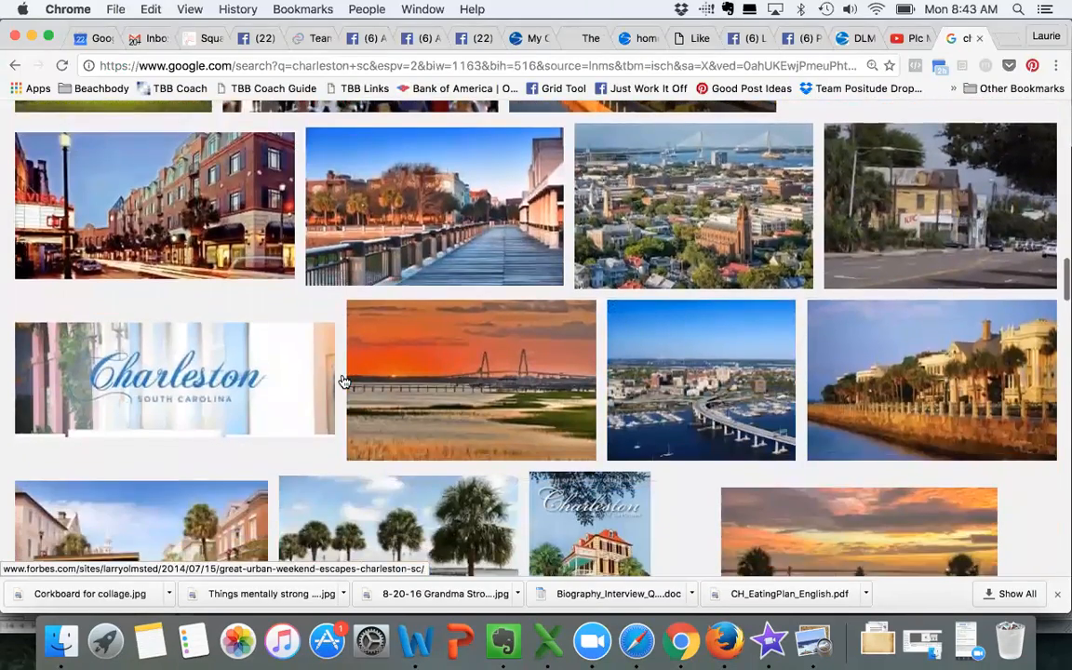
{"action": "scroll", "coordinate": [343, 381], "scroll_direction": "down", "scroll_amount": 5}
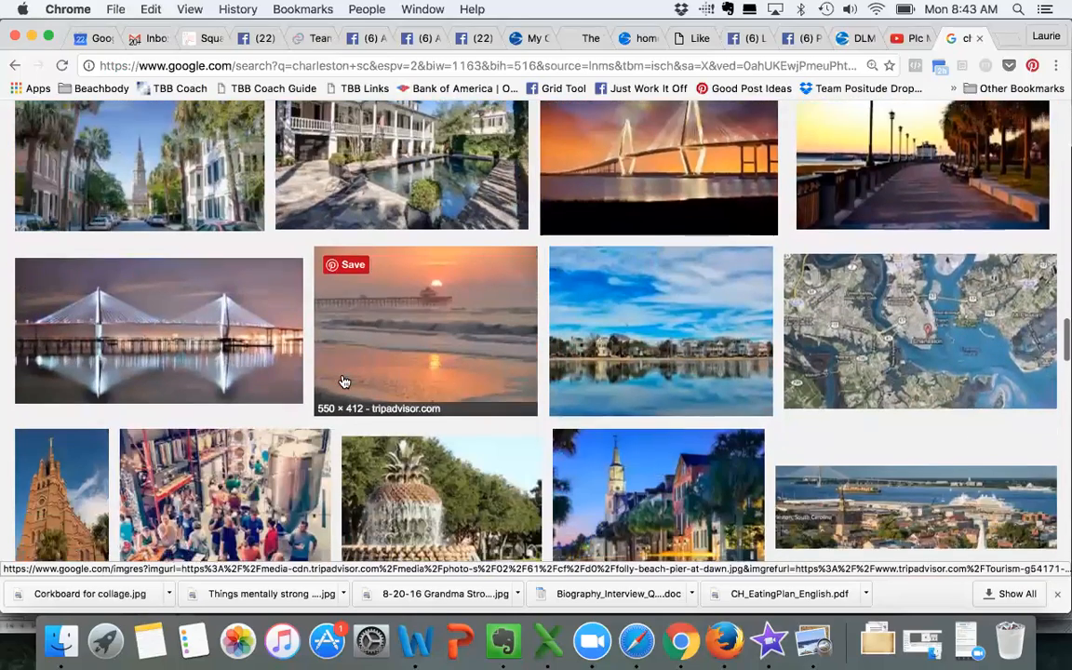
{"action": "scroll", "coordinate": [342, 381], "scroll_direction": "down", "scroll_amount": 5}
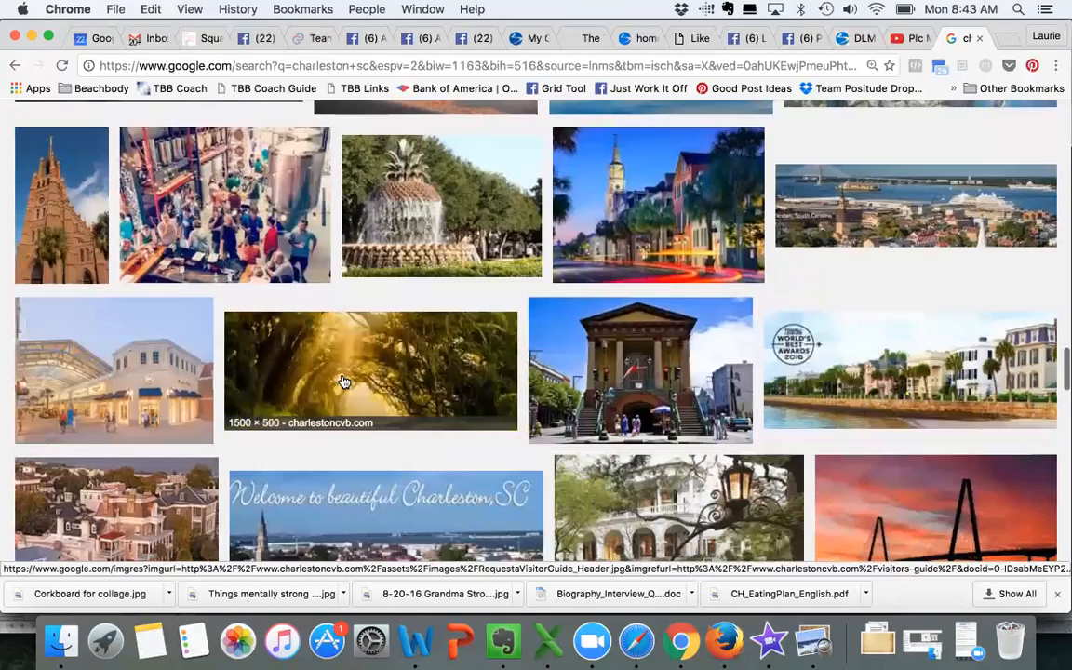
{"action": "scroll", "coordinate": [342, 382], "scroll_direction": "down", "scroll_amount": 3}
{"action": "scroll", "coordinate": [343, 381], "scroll_direction": "up", "scroll_amount": 3}
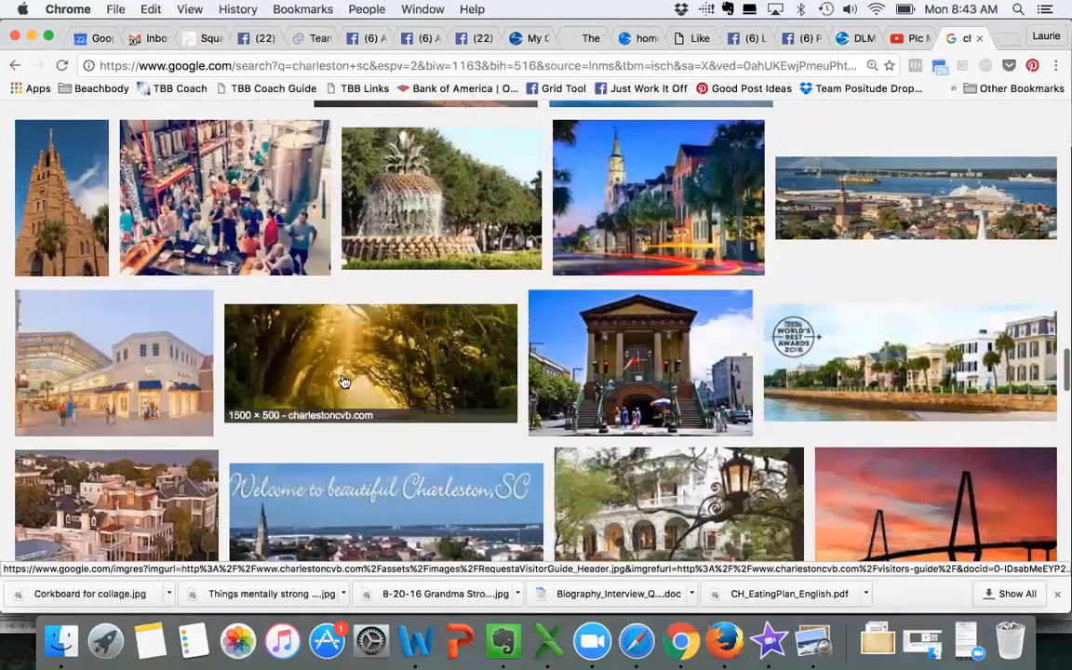
{"action": "scroll", "coordinate": [804, 344], "scroll_direction": "up", "scroll_amount": 15}
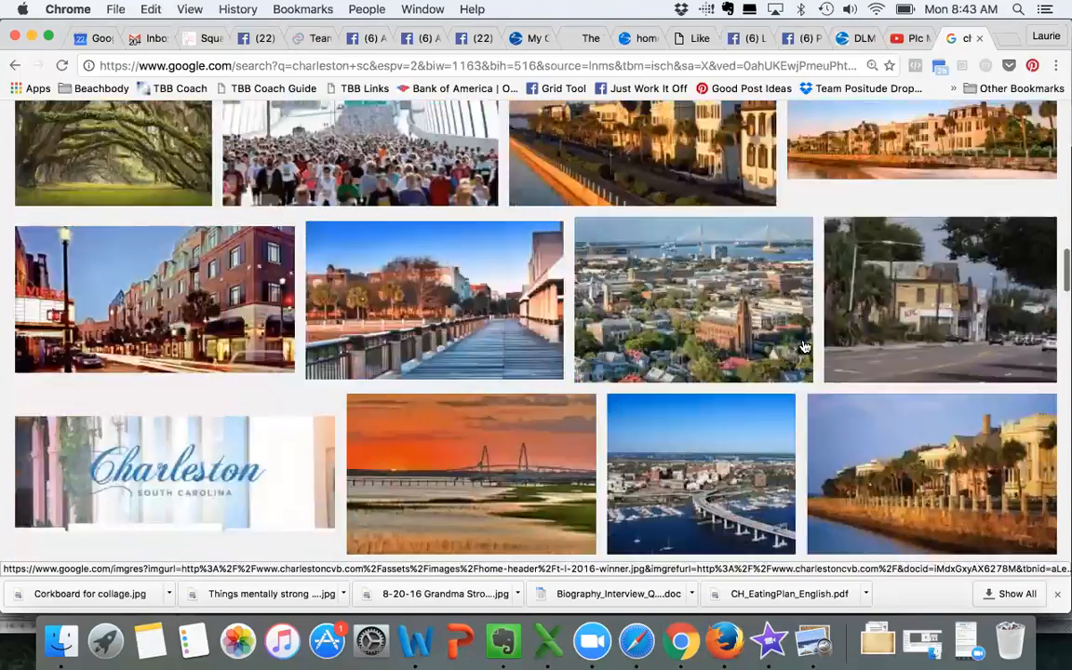
{"action": "scroll", "coordinate": [805, 346], "scroll_direction": "down", "scroll_amount": 7}
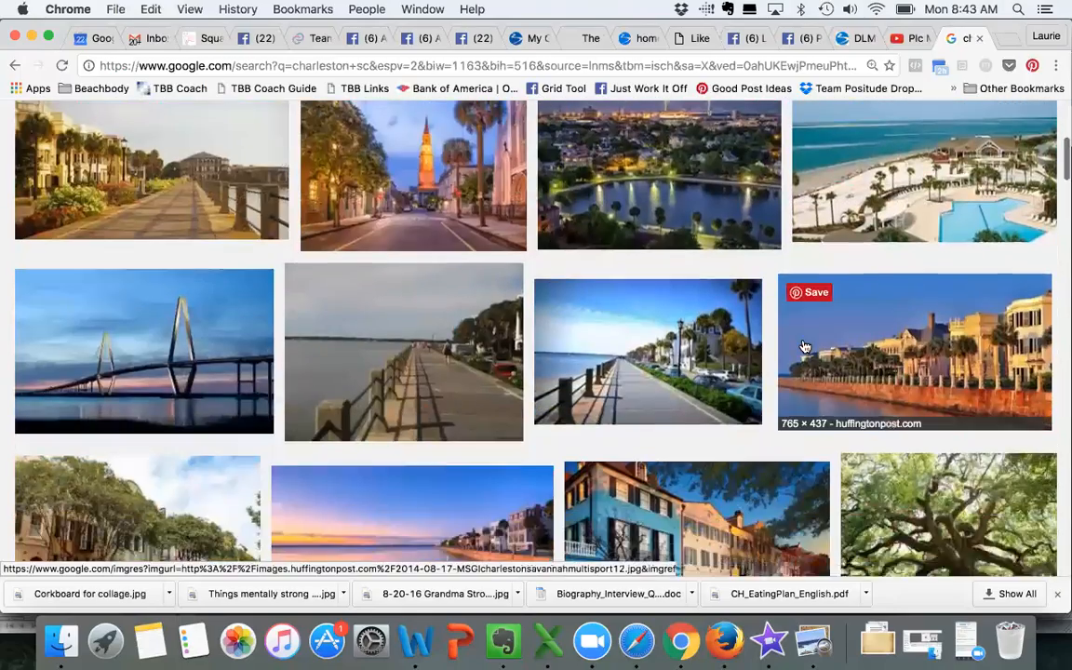
Save the previewed horse-drawn carriage picture to the Downloads folder as a JPEG image named Charleston-Street.
{"action": "scroll", "coordinate": [805, 346], "scroll_direction": "down", "scroll_amount": 6}
{"action": "scroll", "coordinate": [804, 344], "scroll_direction": "down", "scroll_amount": 5}
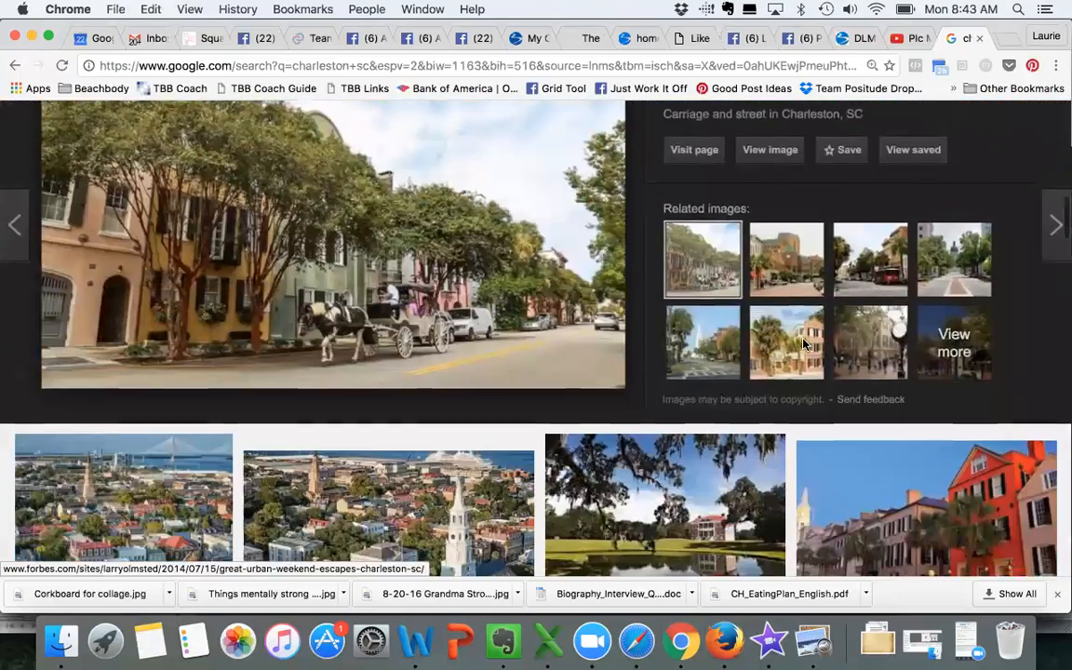
{"action": "scroll", "coordinate": [481, 193], "scroll_direction": "up", "scroll_amount": 2}
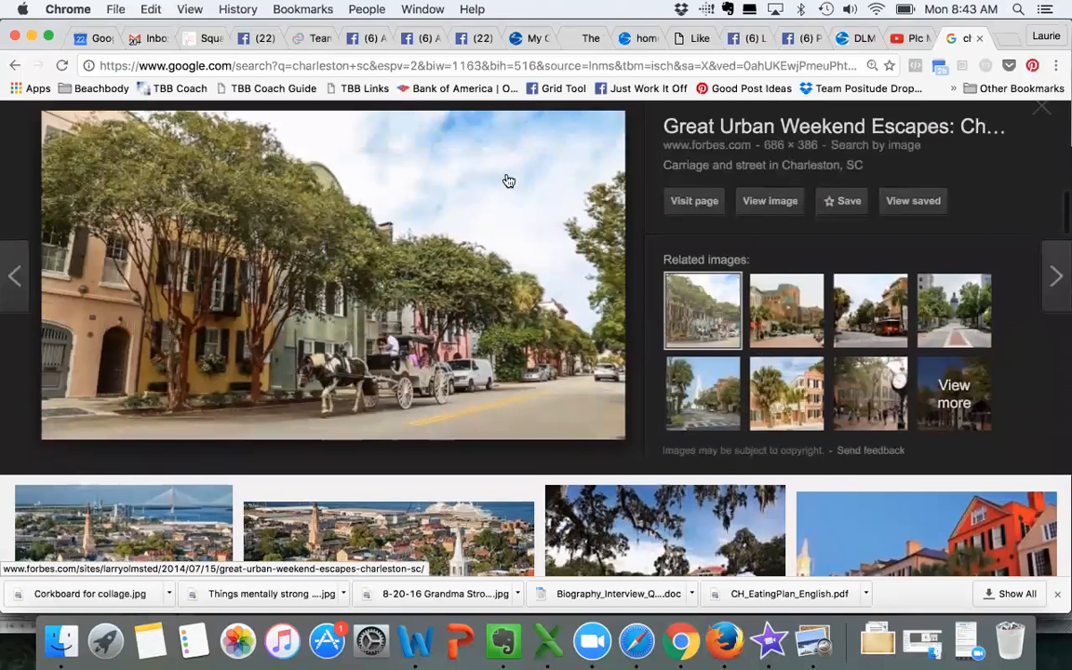
{"action": "right_click", "coordinate": [524, 144]}
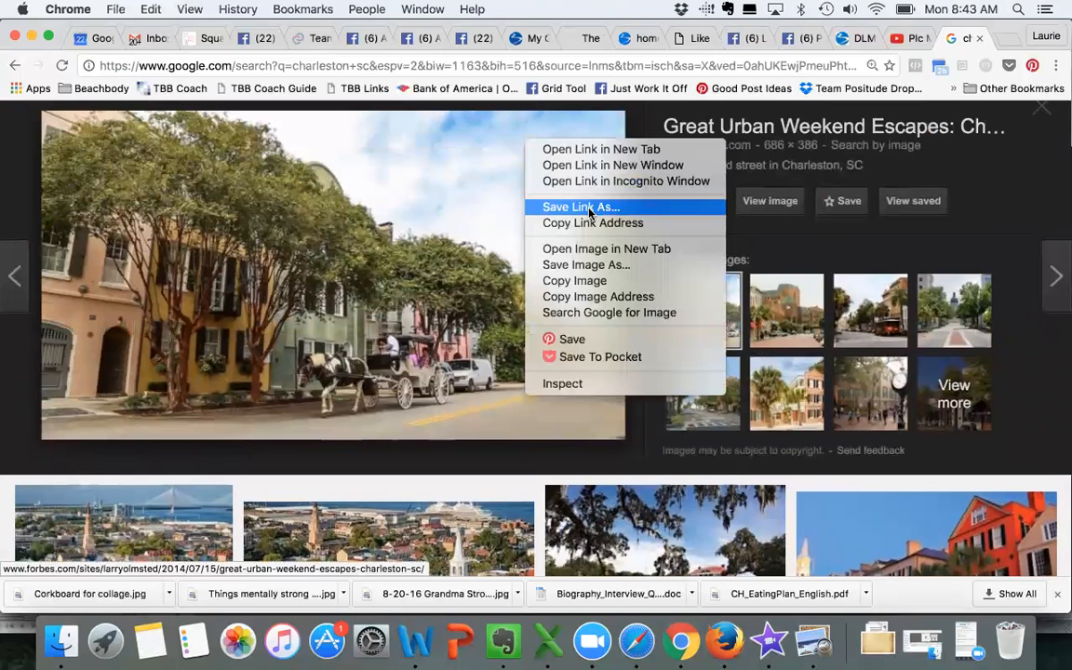
{"action": "left_click", "coordinate": [592, 266]}
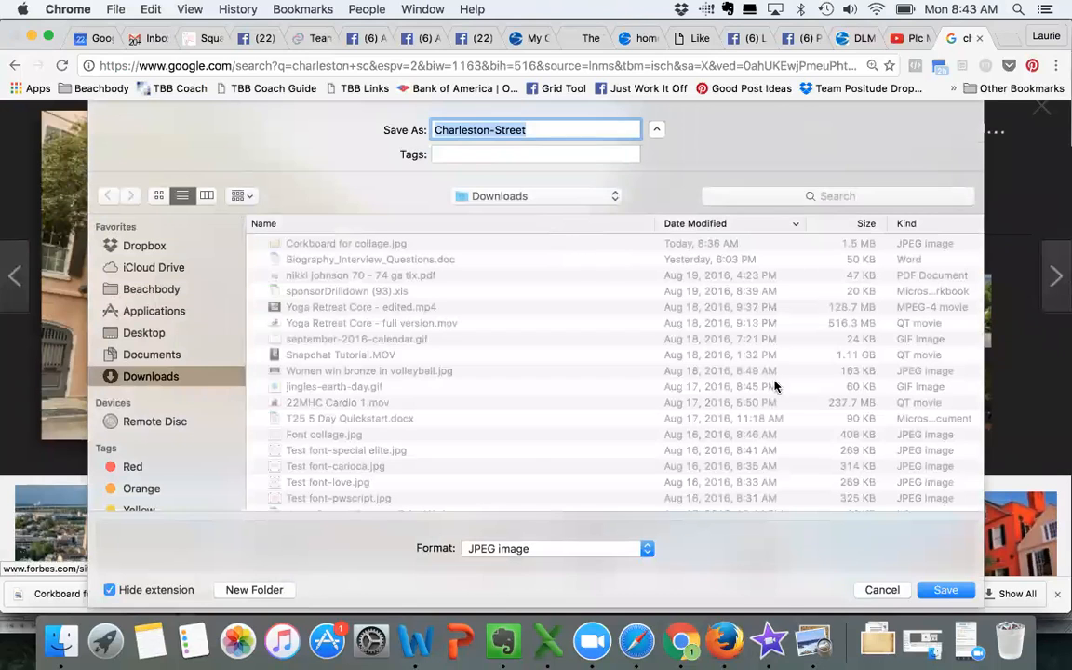
{"action": "left_click", "coordinate": [943, 591]}
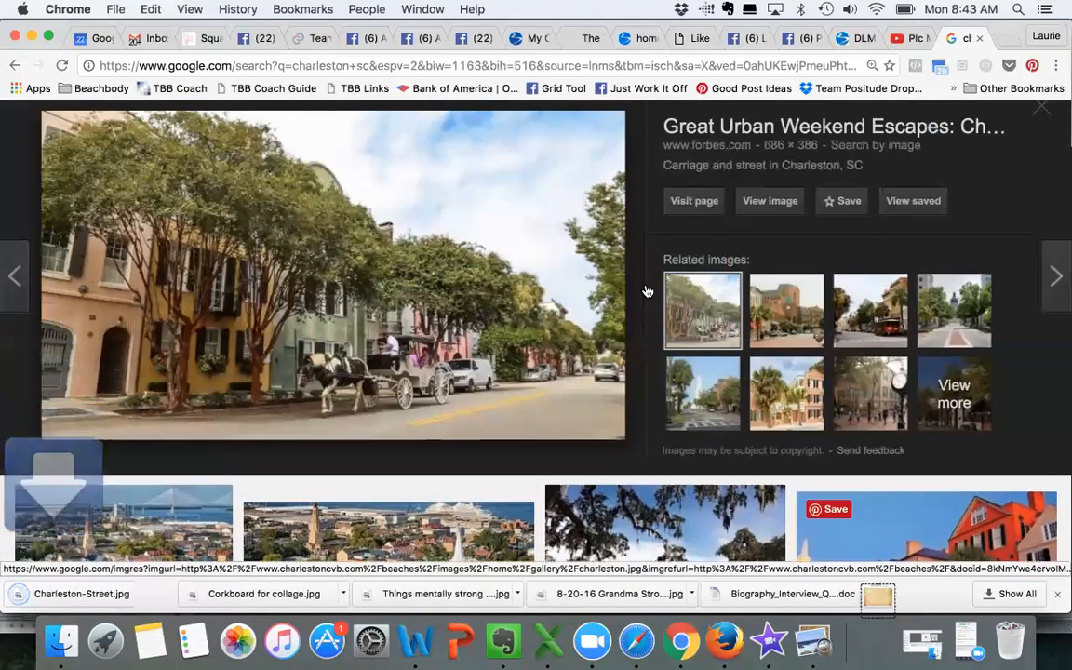
Switch back to the PicMonkey editor in Firefox and open the overlays collection.
{"action": "key", "text": "super+Tab"}
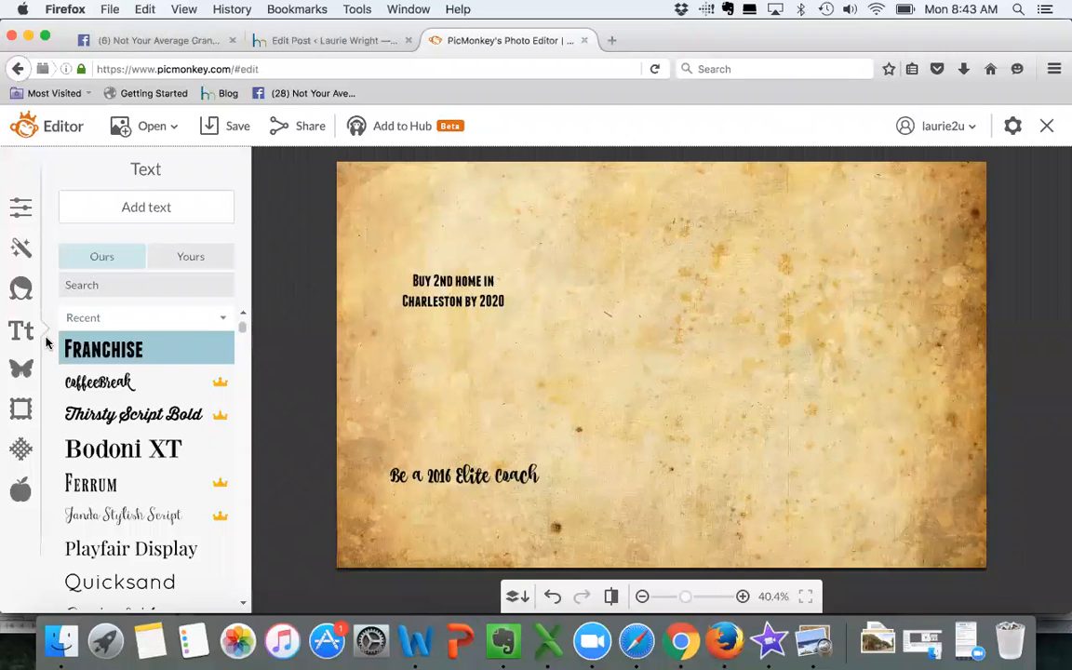
{"action": "left_click", "coordinate": [21, 369]}
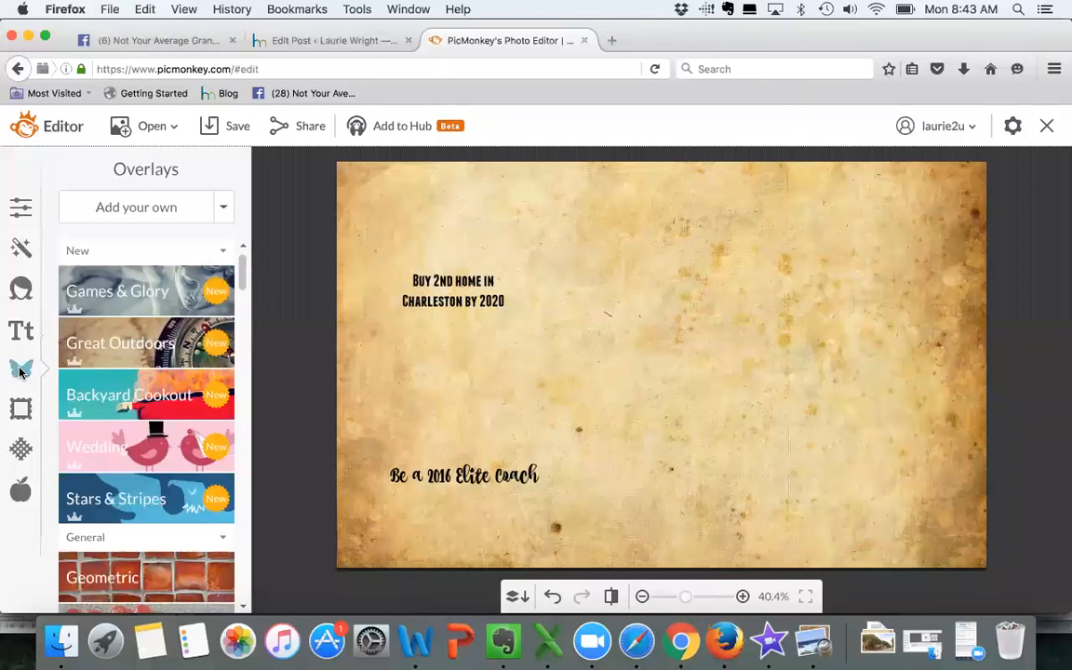